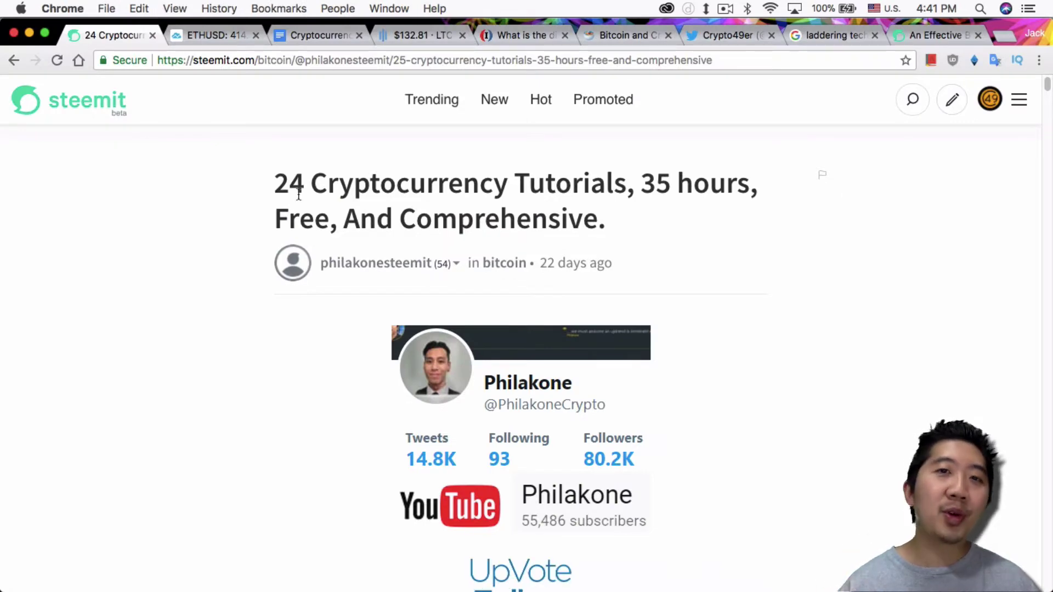
Step: Browse the Steemit tutorials post down to the Lesson 12 55 EMA strategy video
{"action": "scroll", "coordinate": [359, 190], "scroll_direction": "down", "scroll_amount": 1}
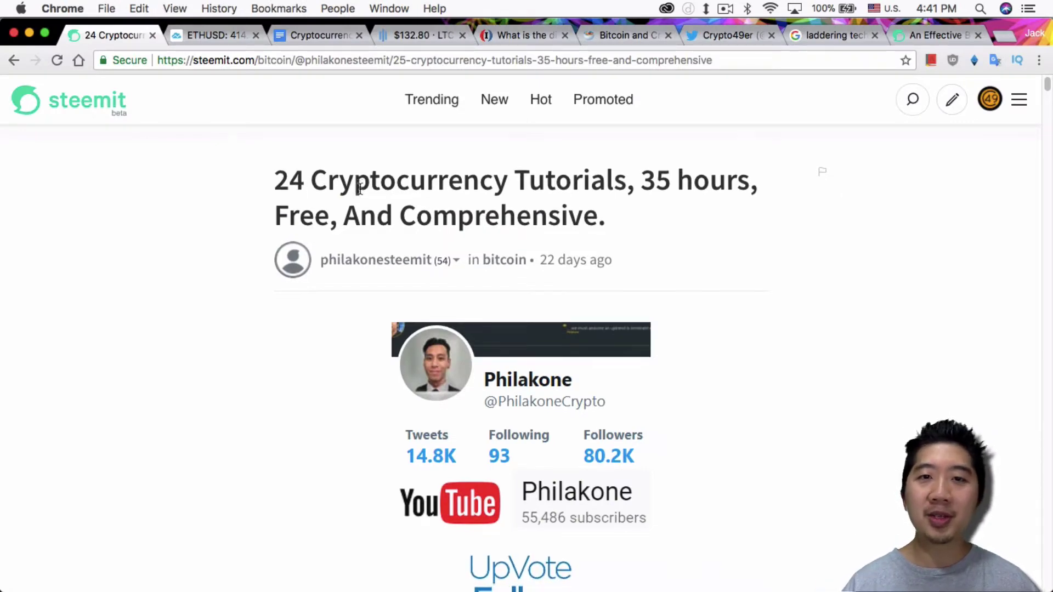
{"action": "scroll", "coordinate": [359, 189], "scroll_direction": "down", "scroll_amount": 20}
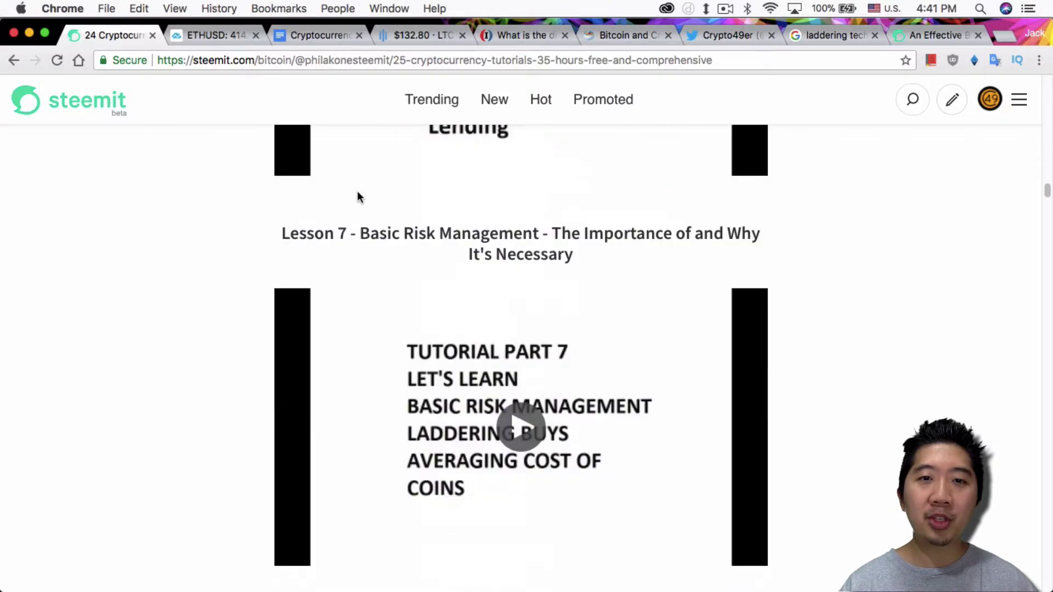
{"action": "scroll", "coordinate": [358, 192], "scroll_direction": "down", "scroll_amount": 20}
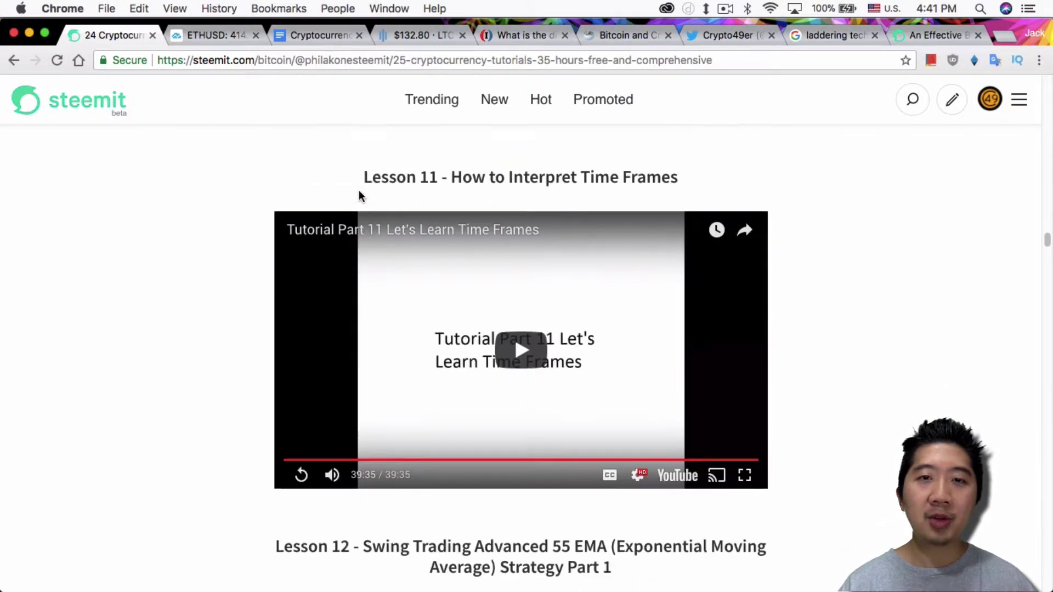
{"action": "scroll", "coordinate": [359, 191], "scroll_direction": "down", "scroll_amount": 10}
{"action": "scroll", "coordinate": [359, 190], "scroll_direction": "up", "scroll_amount": 2}
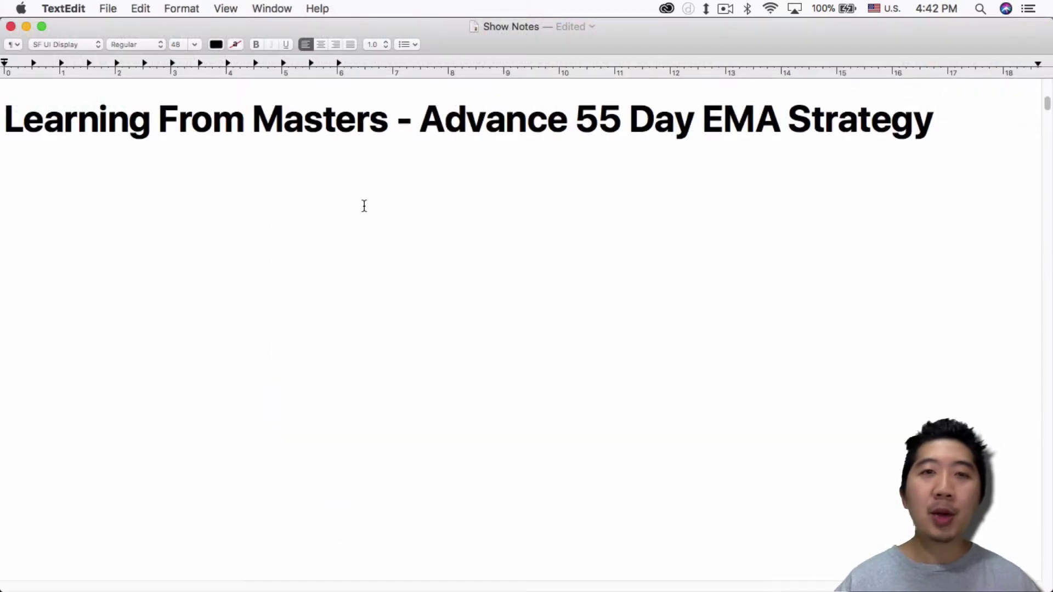
{"action": "scroll", "coordinate": [367, 214], "scroll_direction": "up", "scroll_amount": 10}
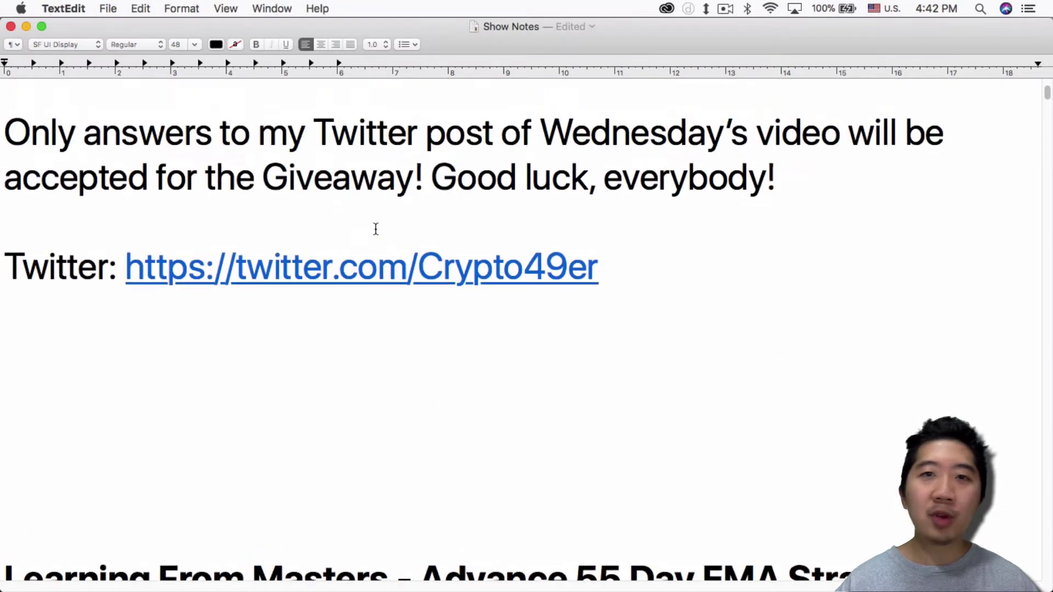
Step: Read the TextEdit Show Notes to the Learning From Masters heading, then return to Steemit
{"action": "scroll", "coordinate": [379, 226], "scroll_direction": "up", "scroll_amount": 5}
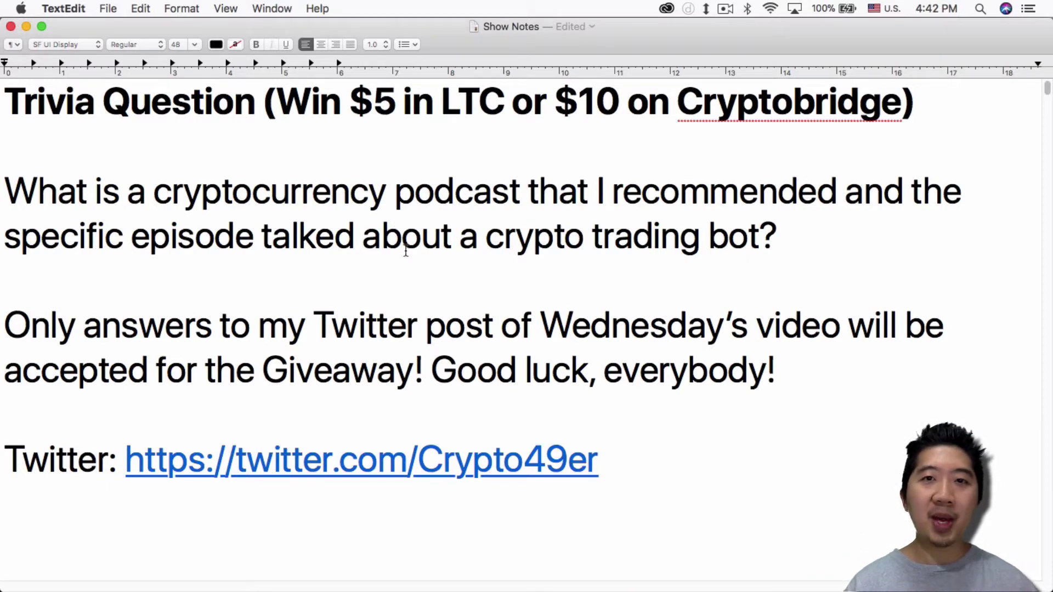
{"action": "scroll", "coordinate": [426, 251], "scroll_direction": "down", "scroll_amount": 5}
{"action": "scroll", "coordinate": [428, 254], "scroll_direction": "down", "scroll_amount": 10}
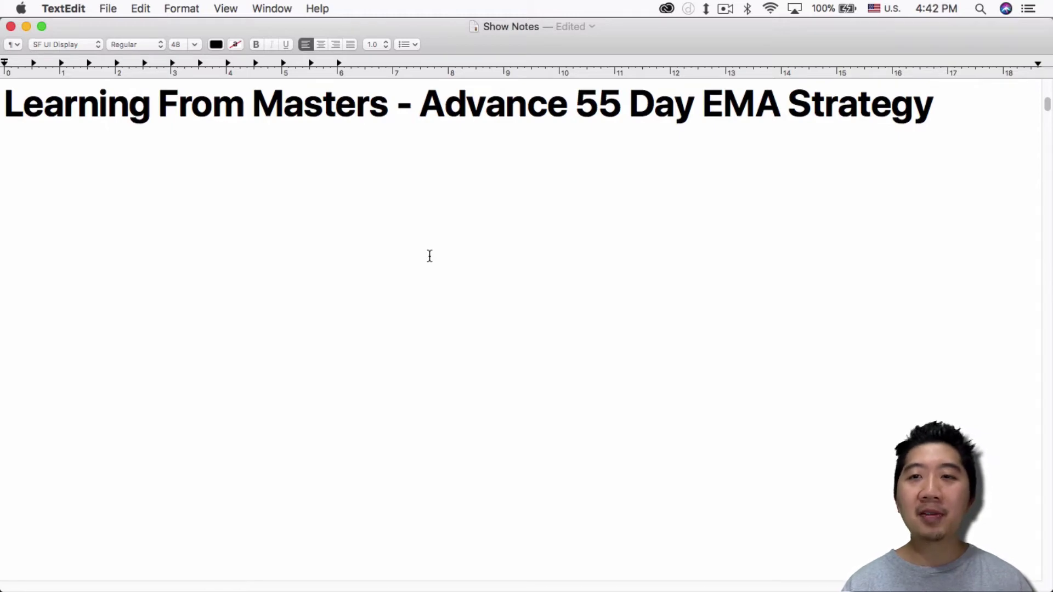
{"action": "key", "text": "super+Tab"}
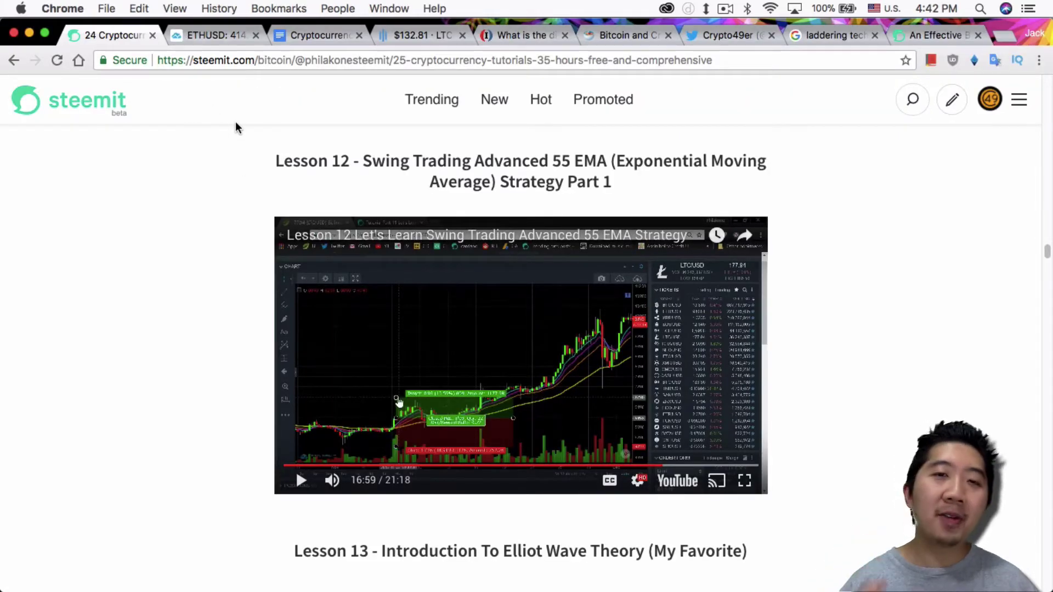
Step: Review the Steemit lesson list, then bring up the Cryptocurrency Trading - Chart Reading doc
{"action": "scroll", "coordinate": [264, 285], "scroll_direction": "up", "scroll_amount": 20}
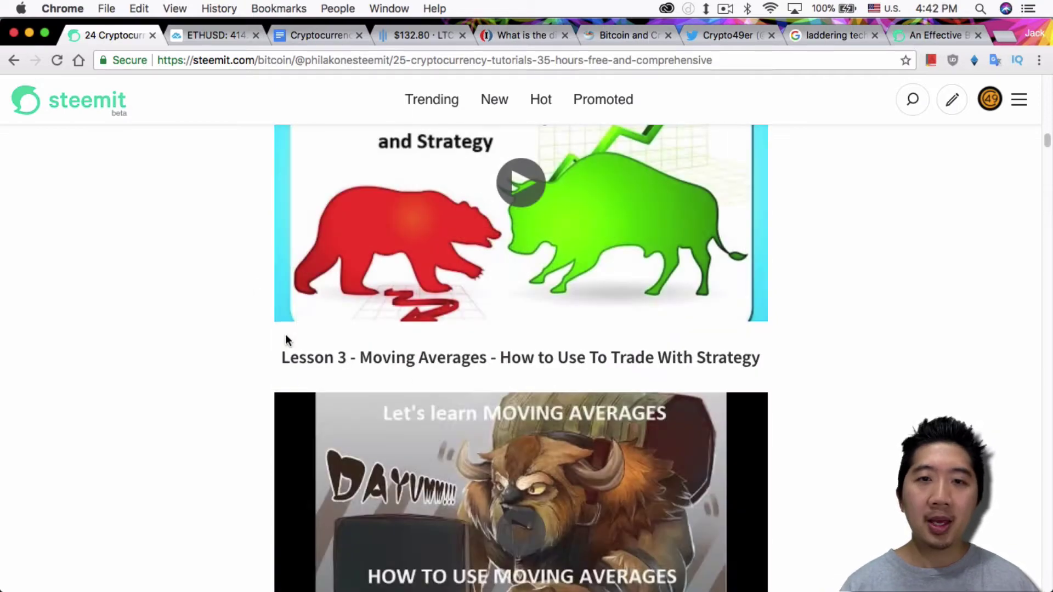
{"action": "scroll", "coordinate": [784, 347], "scroll_direction": "up", "scroll_amount": 2}
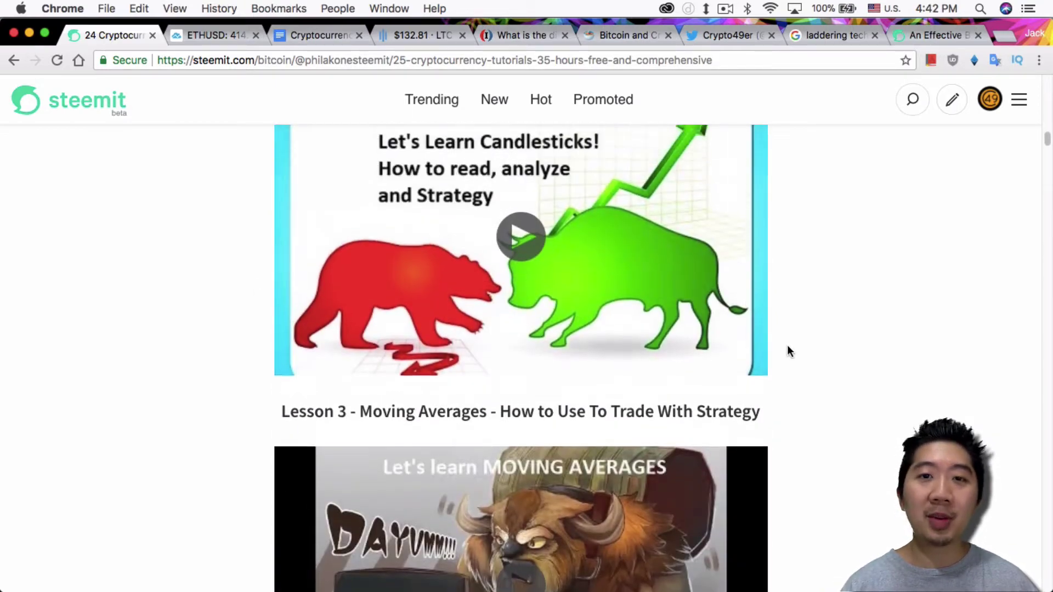
{"action": "scroll", "coordinate": [787, 345], "scroll_direction": "down", "scroll_amount": 20}
{"action": "scroll", "coordinate": [772, 324], "scroll_direction": "down", "scroll_amount": 15}
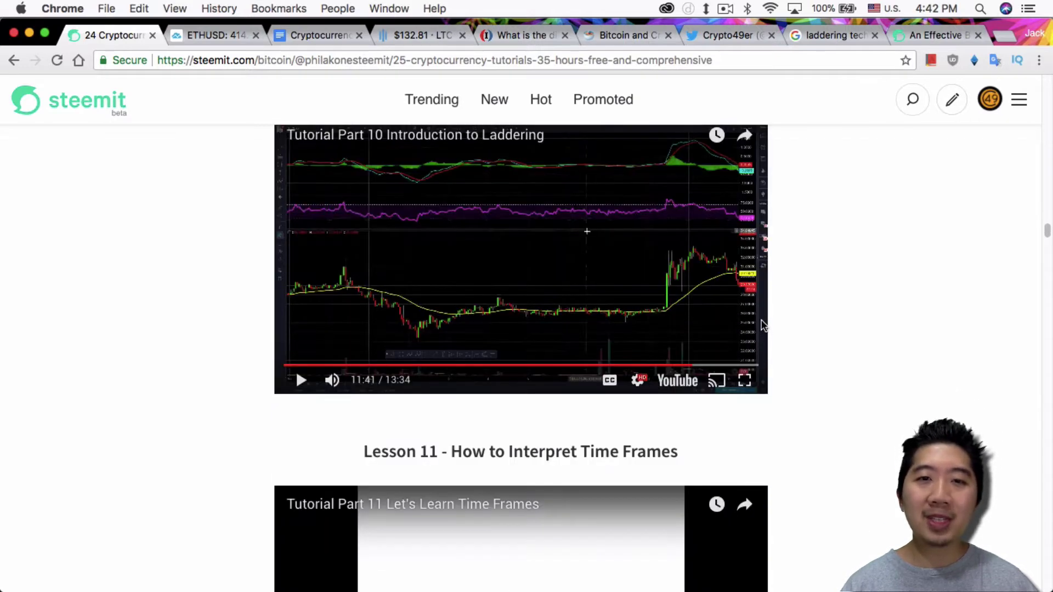
{"action": "scroll", "coordinate": [764, 328], "scroll_direction": "down", "scroll_amount": 12}
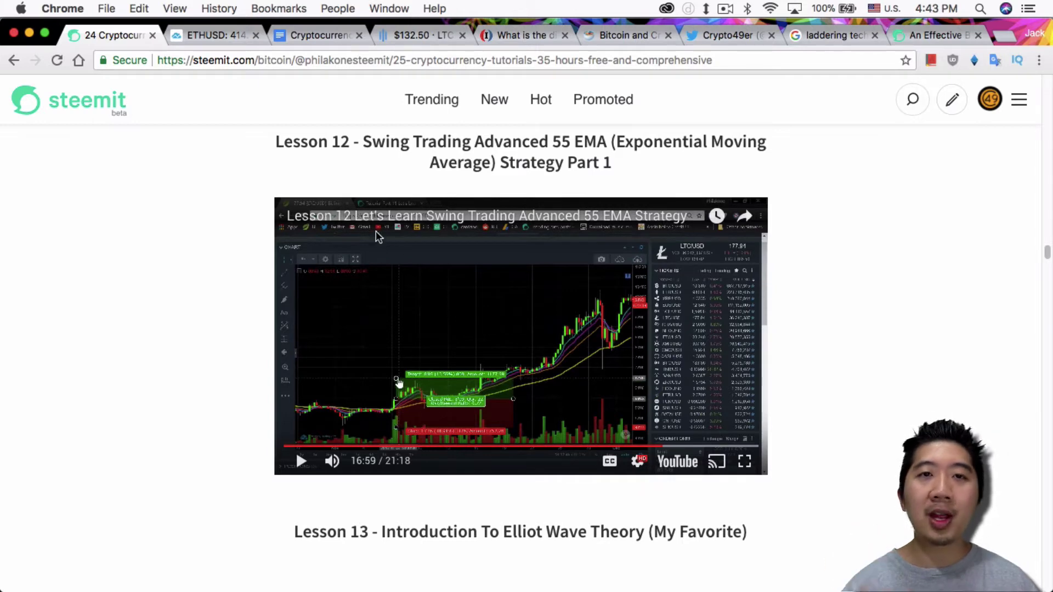
{"action": "left_click", "coordinate": [318, 35]}
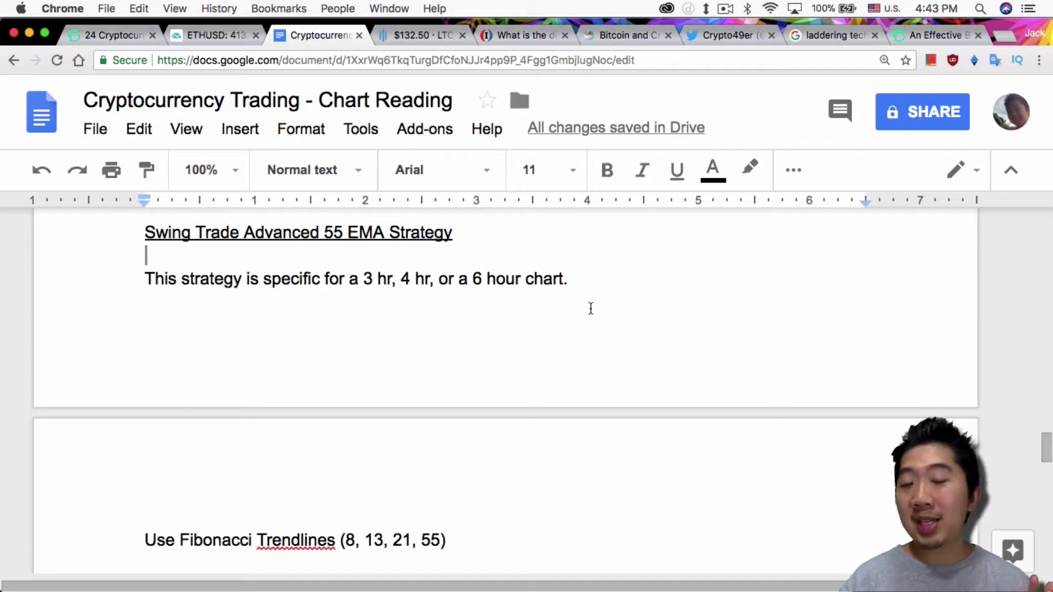
Step: Read the Fibonacci Trendlines notes and compare them with the ETHUSD daily chart
{"action": "scroll", "coordinate": [381, 367], "scroll_direction": "down", "scroll_amount": 5}
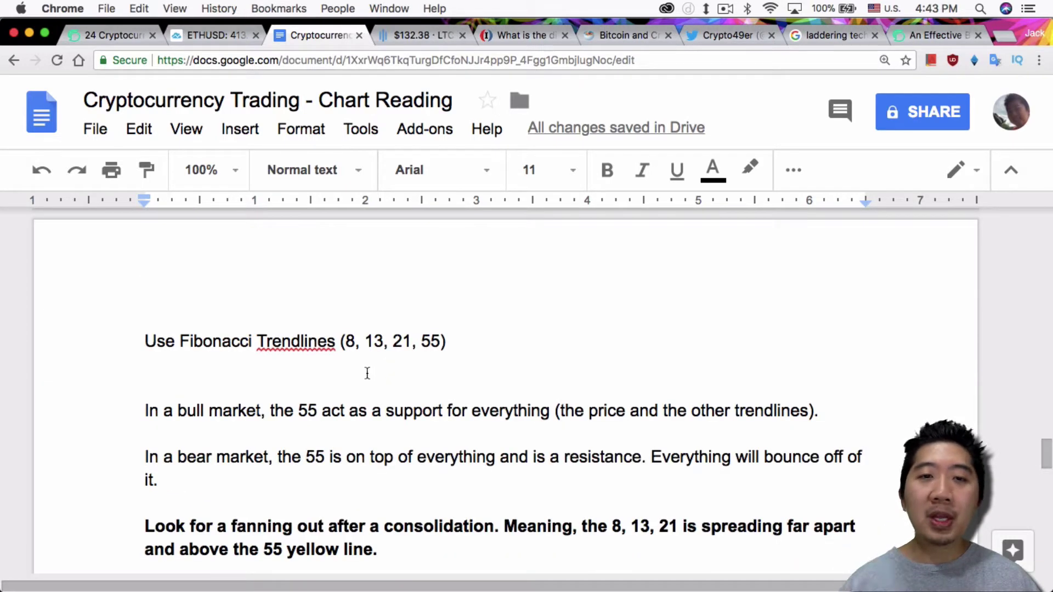
{"action": "left_click", "coordinate": [211, 34]}
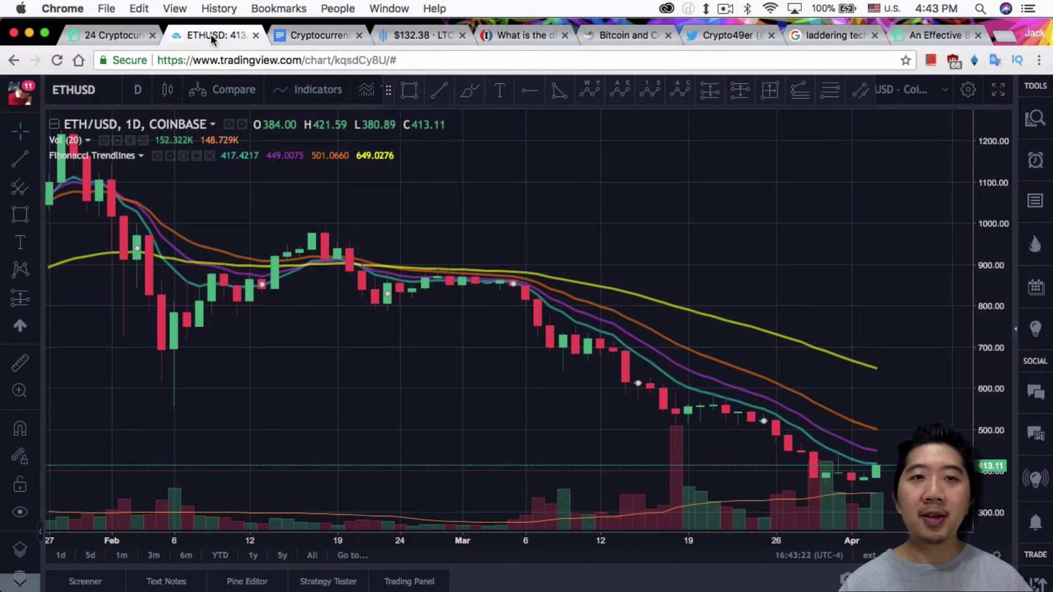
{"action": "left_click", "coordinate": [302, 35]}
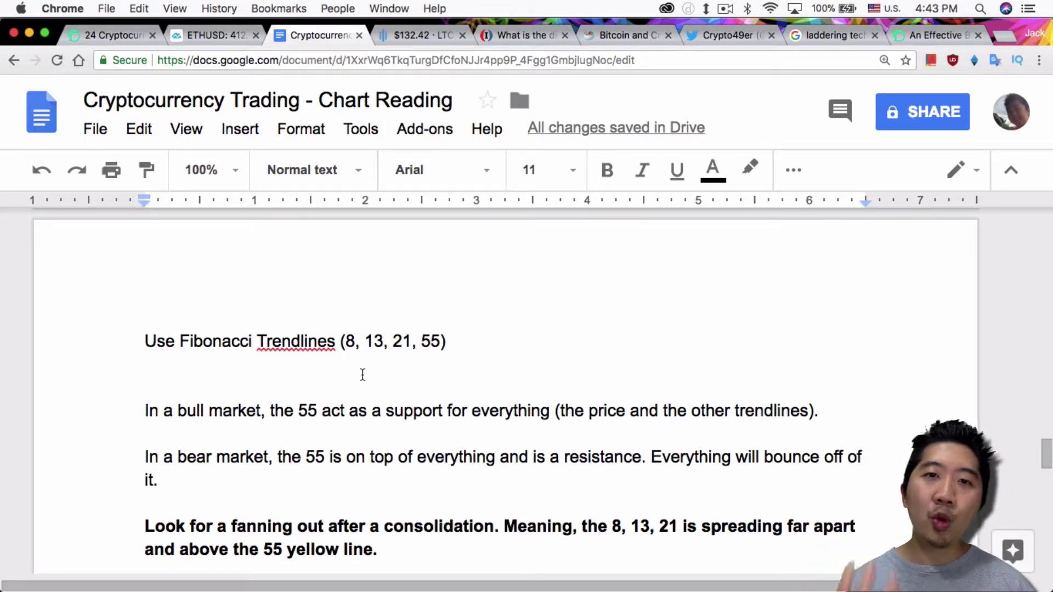
{"action": "left_click", "coordinate": [202, 36]}
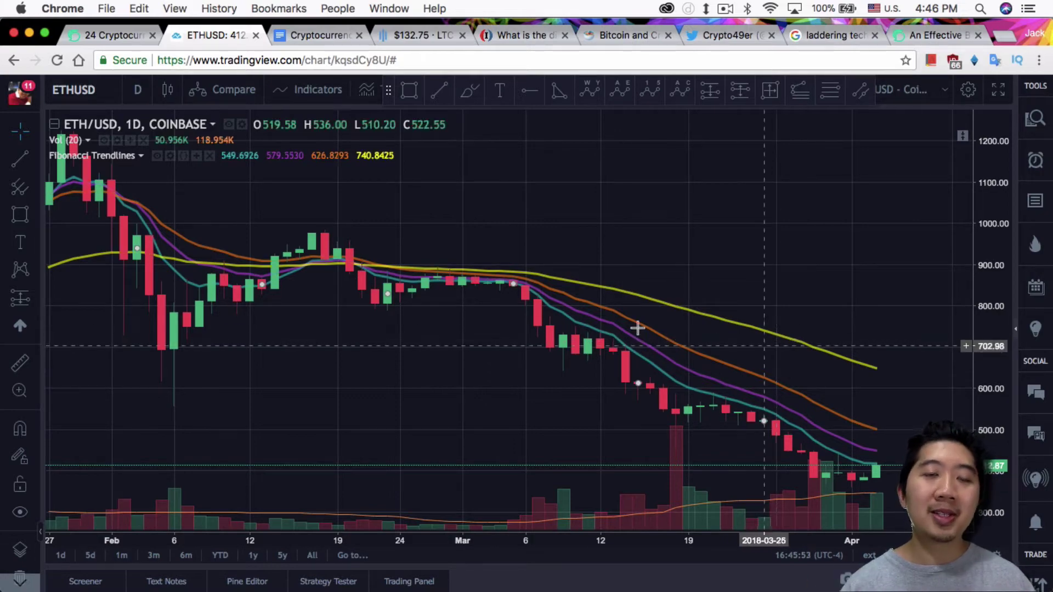
Step: Look back at ETHUSD's July–September 2017 price action, then return to the Chart Reading notes
{"action": "scroll", "coordinate": [373, 313], "scroll_direction": "left", "scroll_amount": 15}
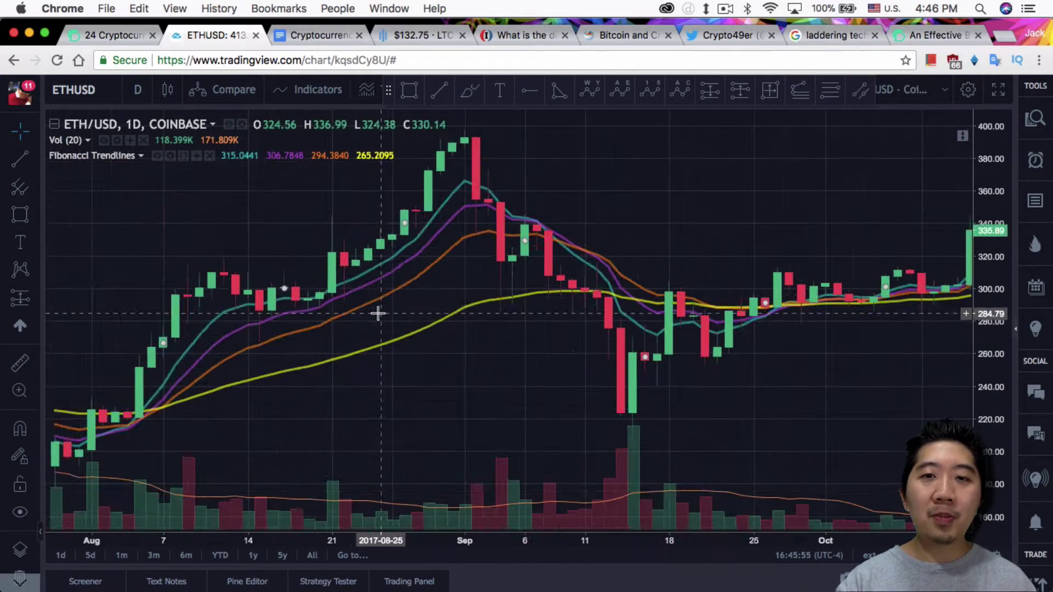
{"action": "scroll", "coordinate": [378, 313], "scroll_direction": "left", "scroll_amount": 5}
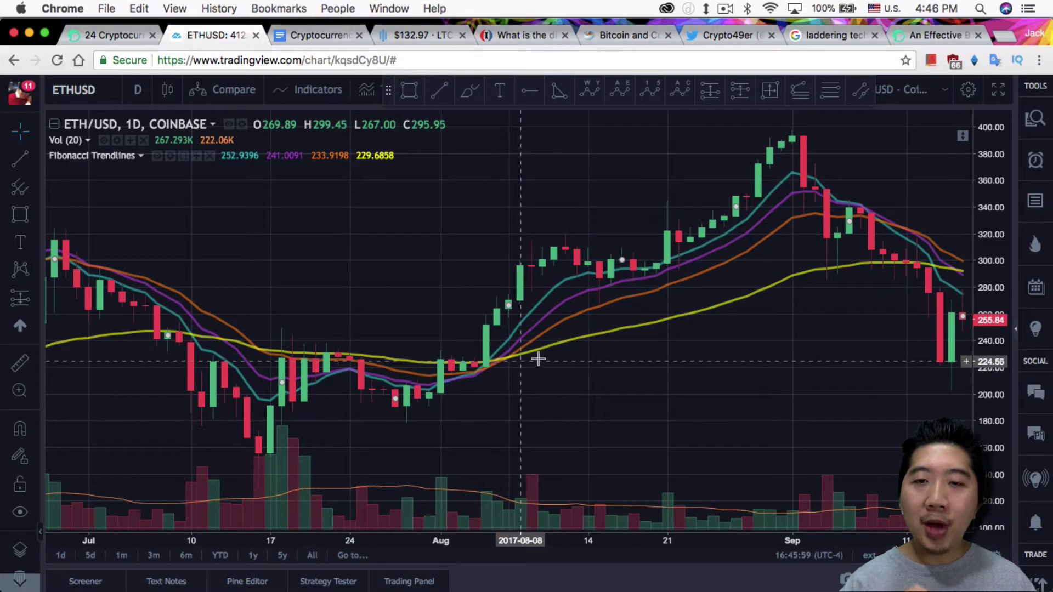
{"action": "key", "text": "ctrl+Tab"}
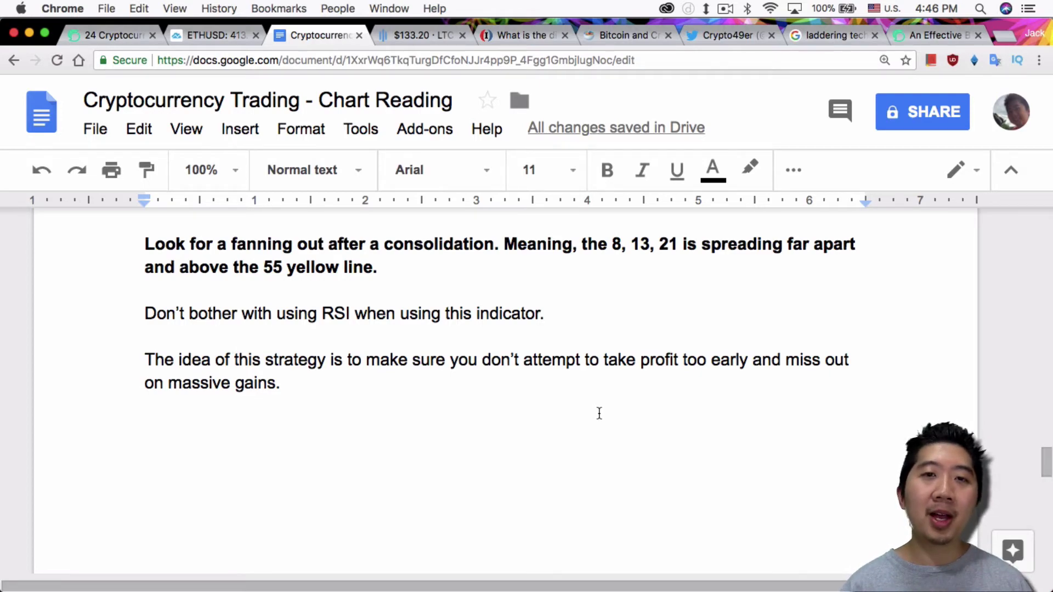
Step: Return to the ETHUSD chart on the 3-hour timeframe
{"action": "key", "text": "super+2"}
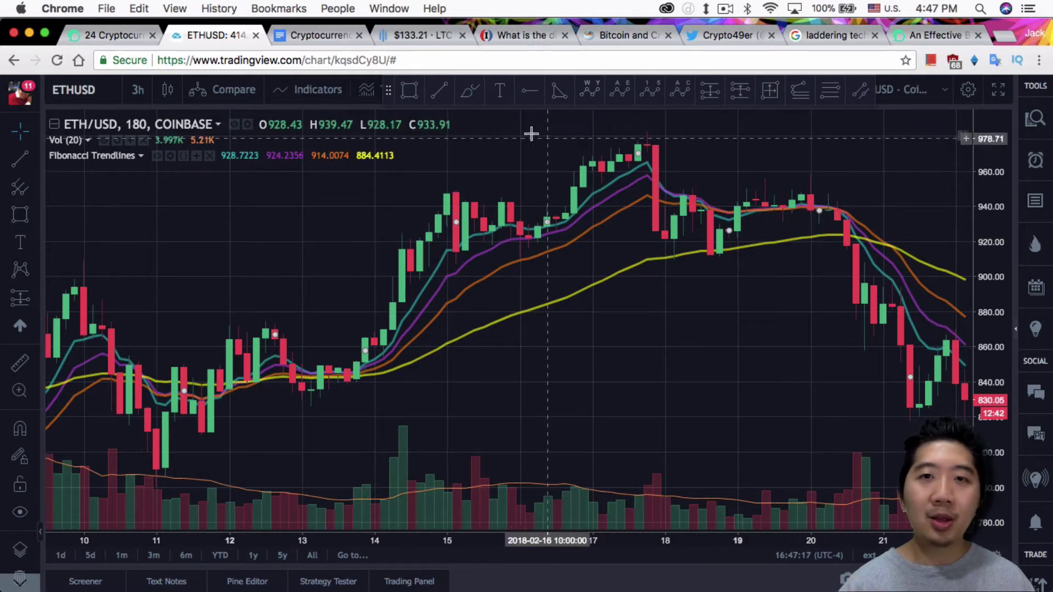
Step: Test a long position at the Feb 13 candle near 840.8 (4.80% target, 6.58% stop), then delete it
{"action": "left_click", "coordinate": [711, 98]}
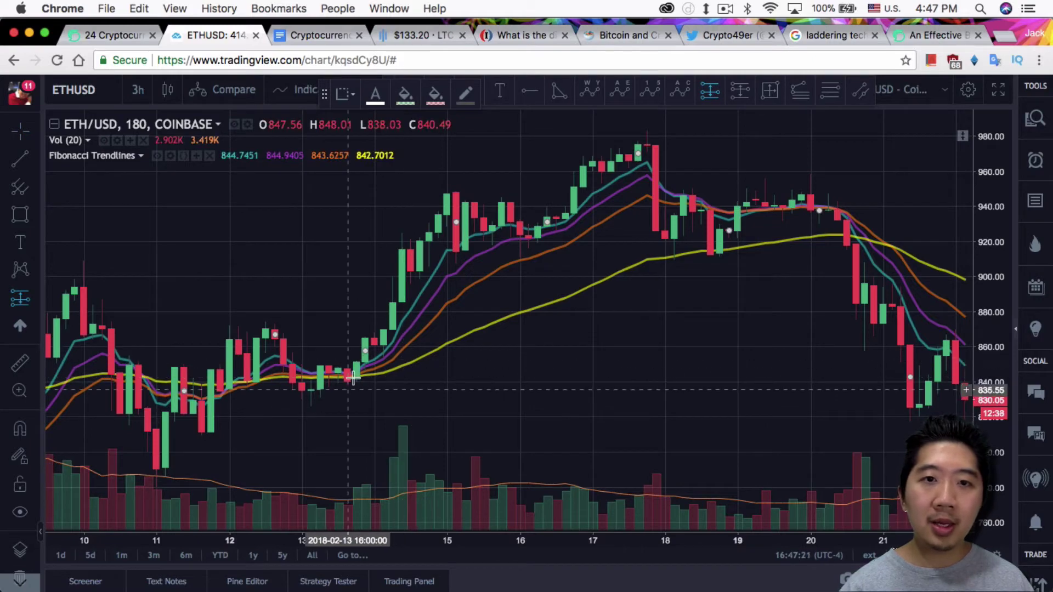
{"action": "left_click", "coordinate": [360, 381]}
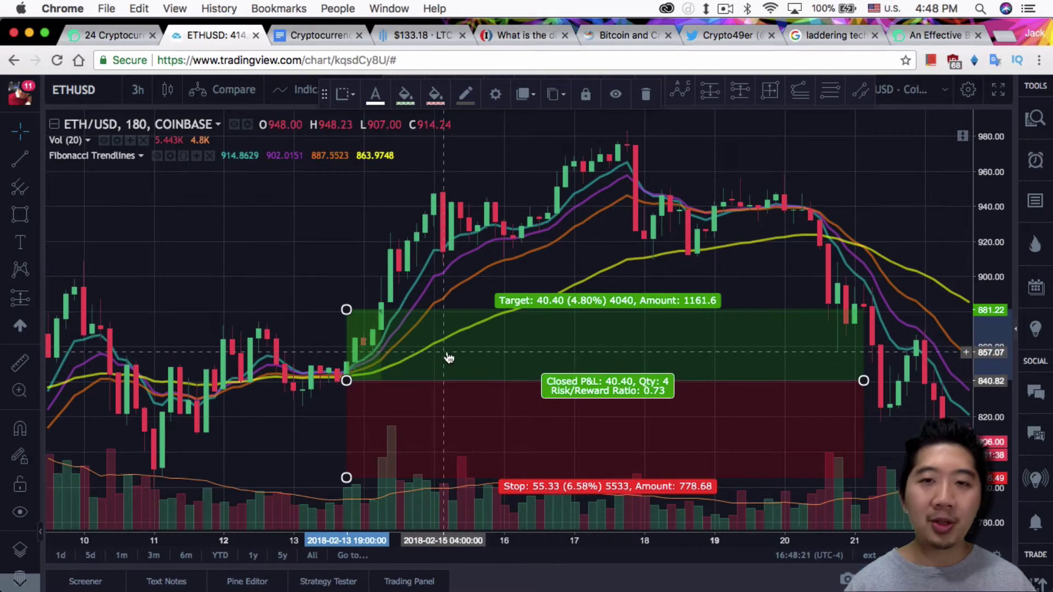
{"action": "key", "text": "Delete"}
Step: Show mid-December 2017 to mid-January 2018 on the ETH/USD 3h chart
{"action": "scroll", "coordinate": [377, 378], "scroll_direction": "left", "scroll_amount": 15}
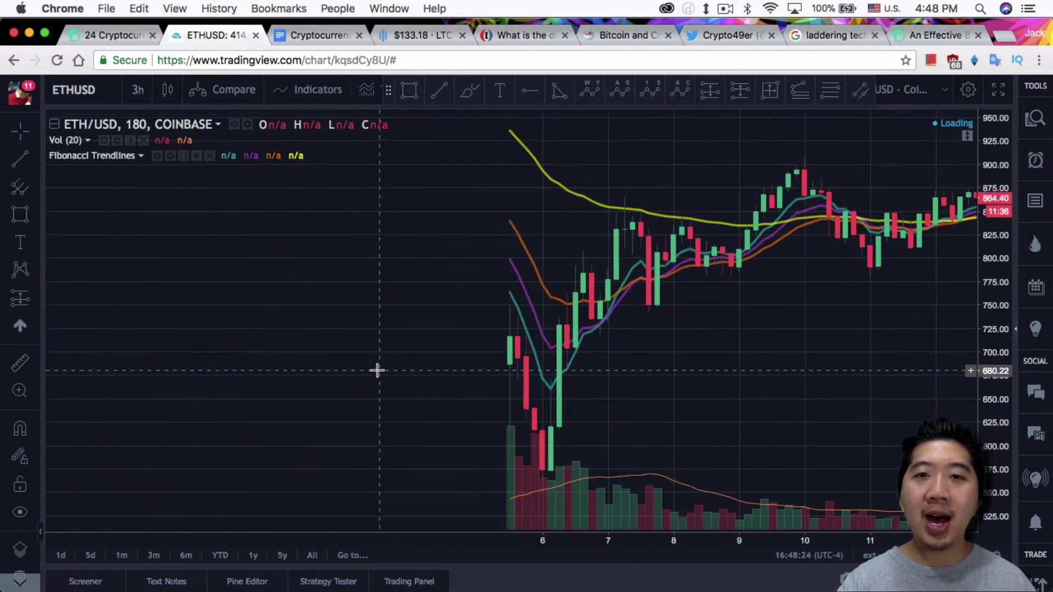
{"action": "scroll", "coordinate": [377, 371], "scroll_direction": "left", "scroll_amount": 15}
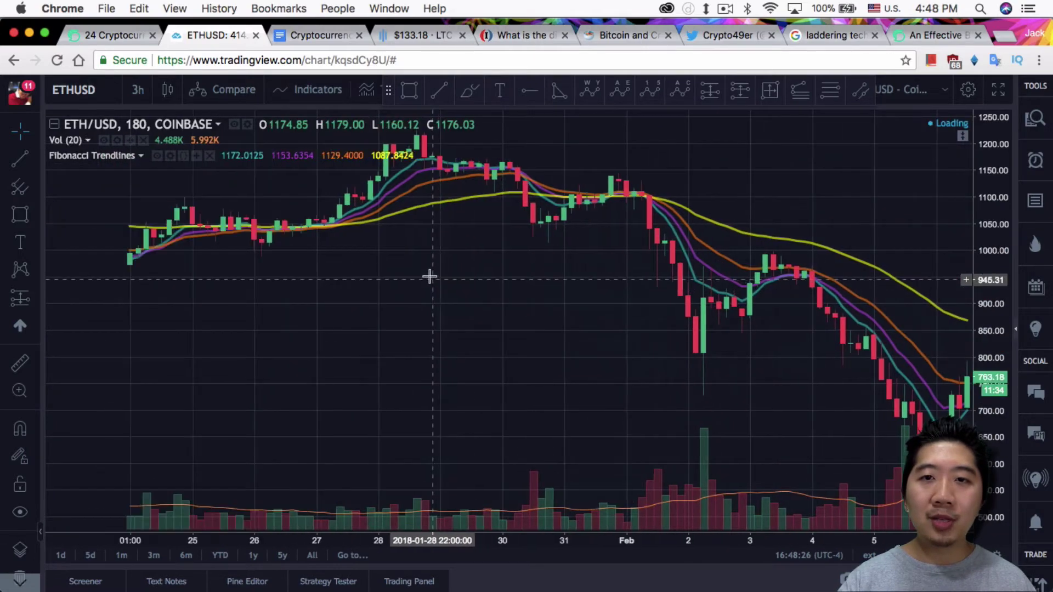
{"action": "scroll", "coordinate": [430, 276], "scroll_direction": "left", "scroll_amount": 15}
{"action": "scroll", "coordinate": [455, 269], "scroll_direction": "left", "scroll_amount": 15}
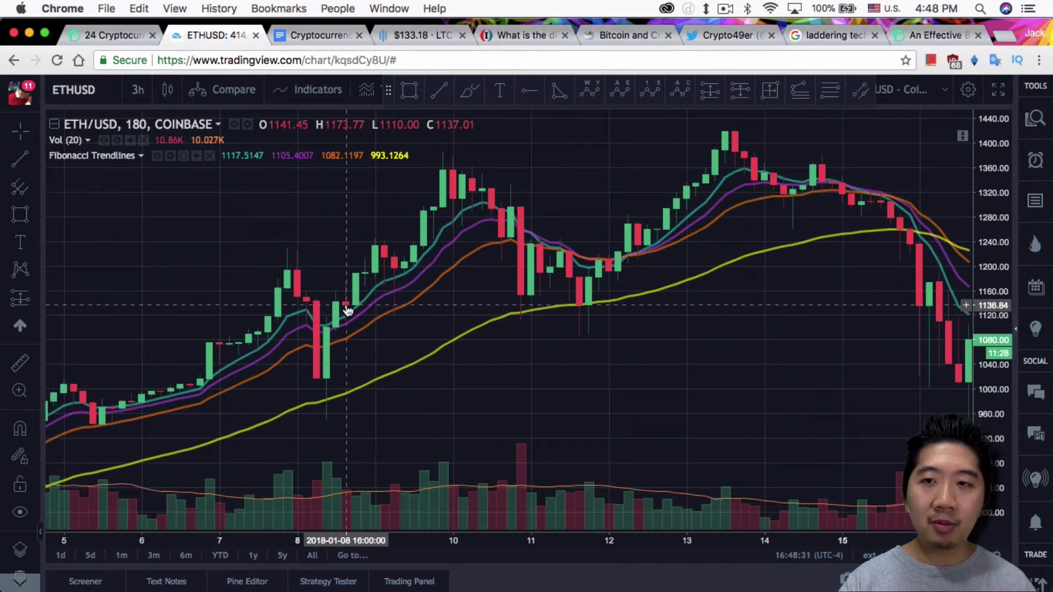
{"action": "scroll", "coordinate": [347, 311], "scroll_direction": "left", "scroll_amount": 5}
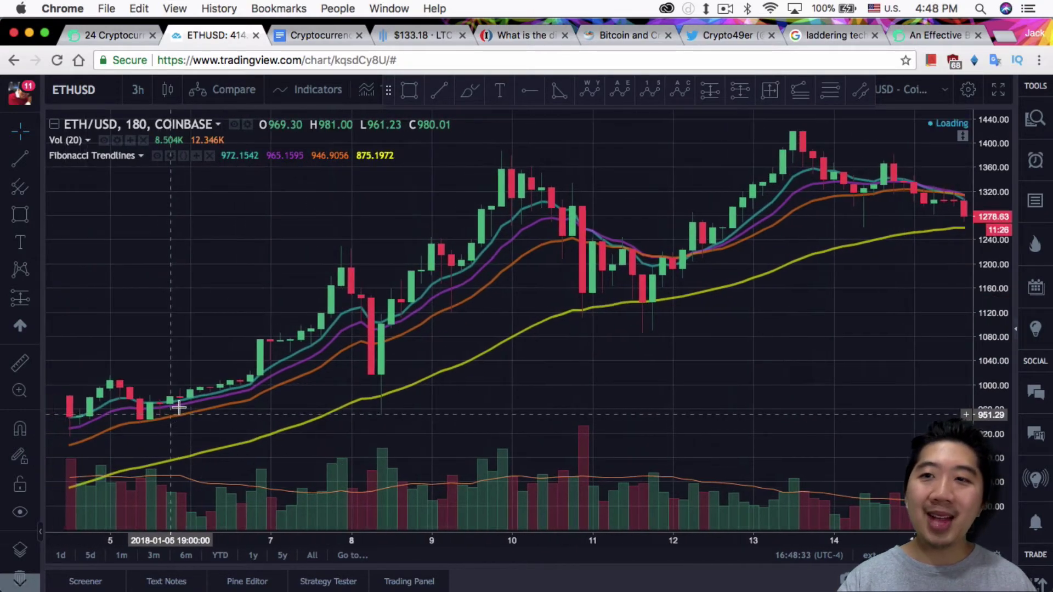
{"action": "scroll", "coordinate": [470, 329], "scroll_direction": "left", "scroll_amount": 2}
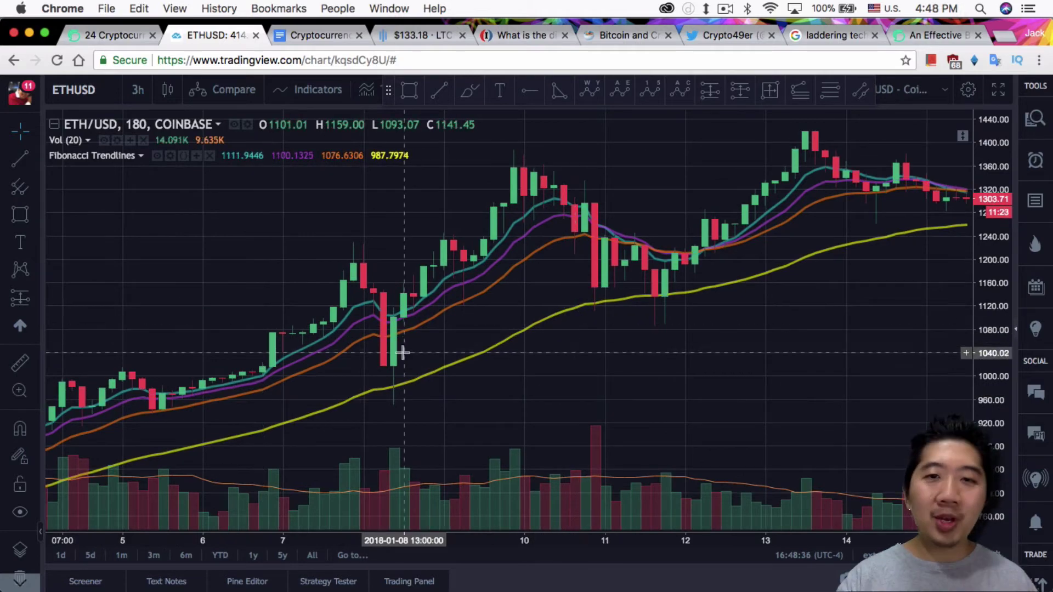
{"action": "scroll", "coordinate": [404, 353], "scroll_direction": "left", "scroll_amount": 10}
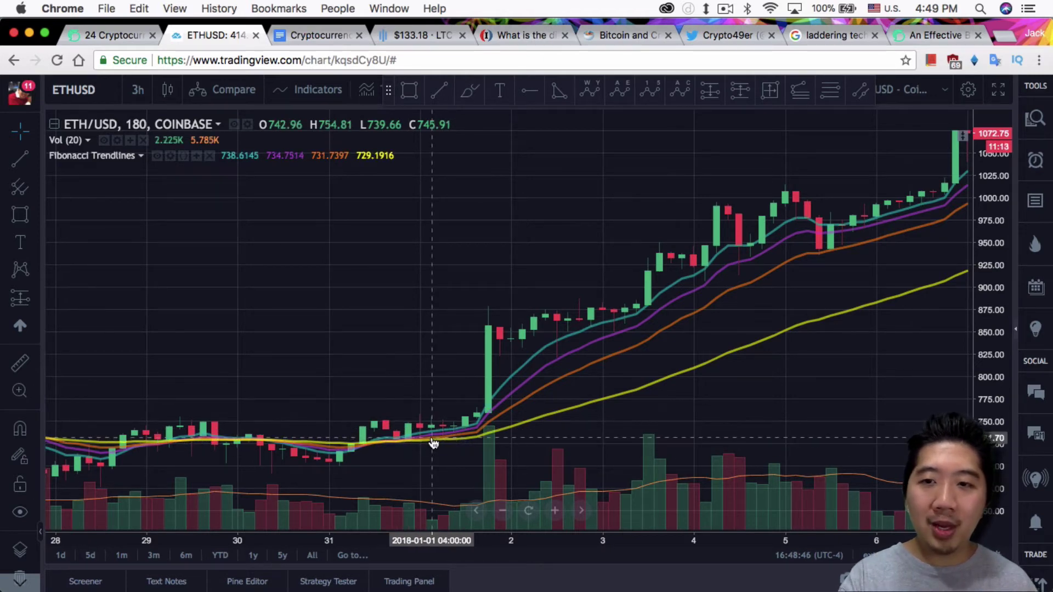
{"action": "scroll", "coordinate": [475, 432], "scroll_direction": "down", "scroll_amount": 5}
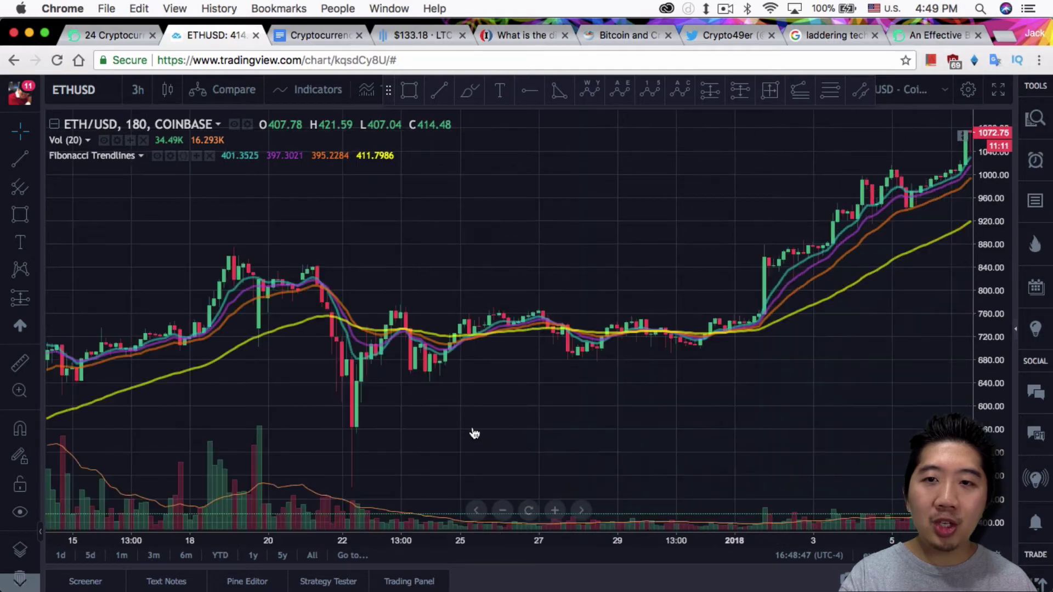
Step: Place a long position at the early-January breakout targeting 494.26 (65.93%), risk/reward 2.57
{"action": "left_click", "coordinate": [710, 90]}
{"action": "left_click", "coordinate": [417, 381]}
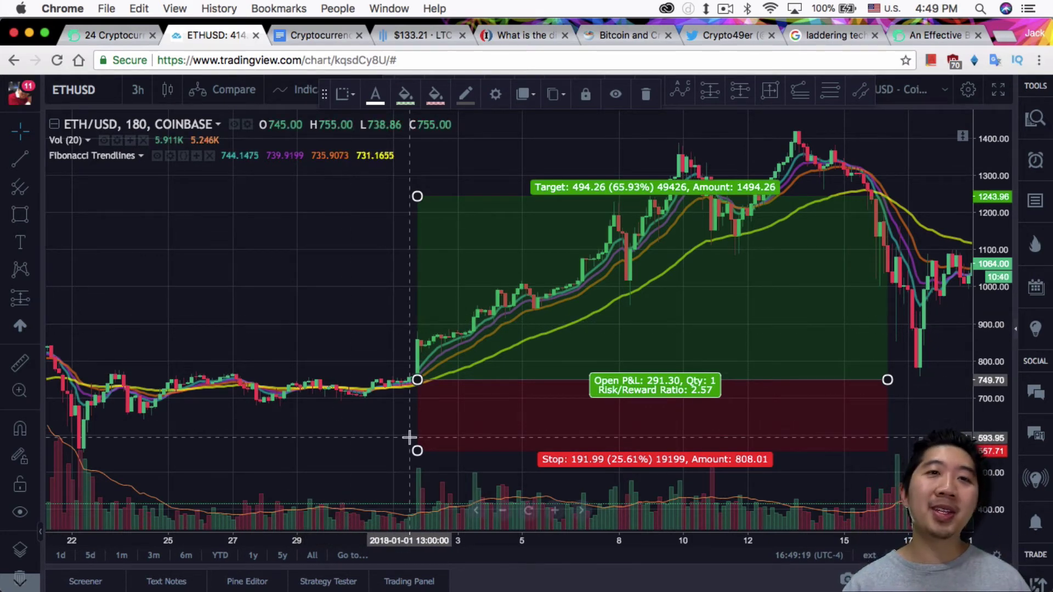
Step: Return to the Chart Reading notes on fanning out after consolidation
{"action": "left_click", "coordinate": [304, 31]}
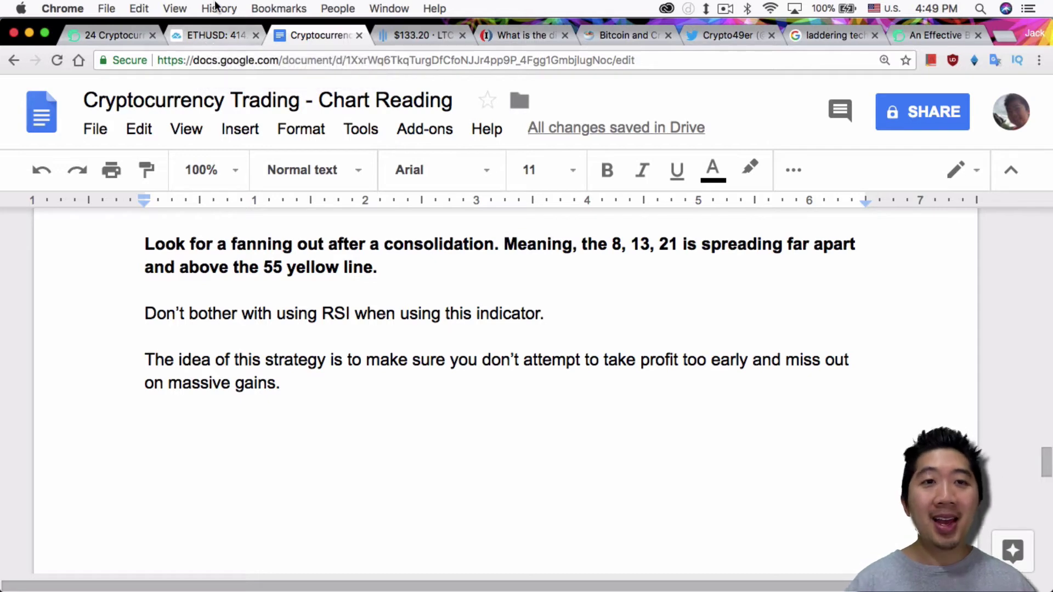
Step: Switch the ETH/USD chart's symbol to LTCUSD, keeping Coinbase 3h with the Fibonacci EMAs
{"action": "left_click", "coordinate": [216, 34]}
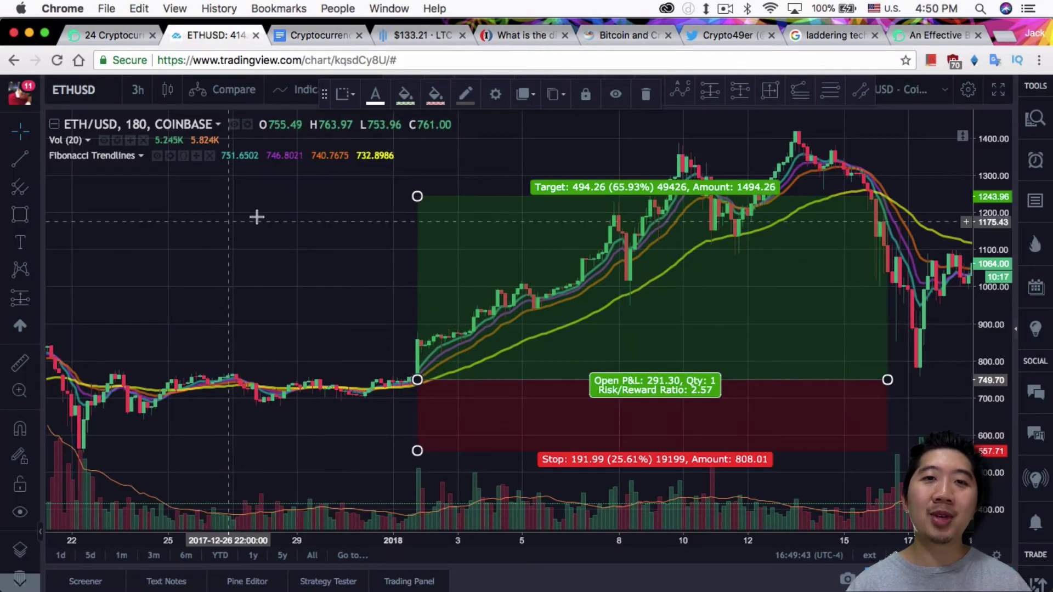
{"action": "left_click", "coordinate": [90, 90]}
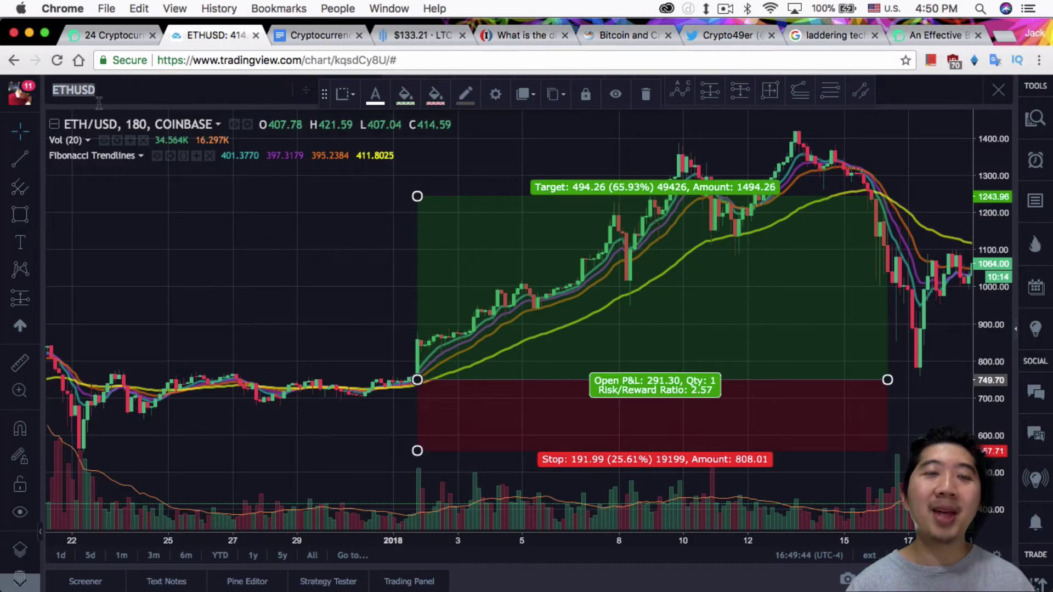
{"action": "type", "text": "LTCUSD"}
{"action": "key", "text": "Return"}
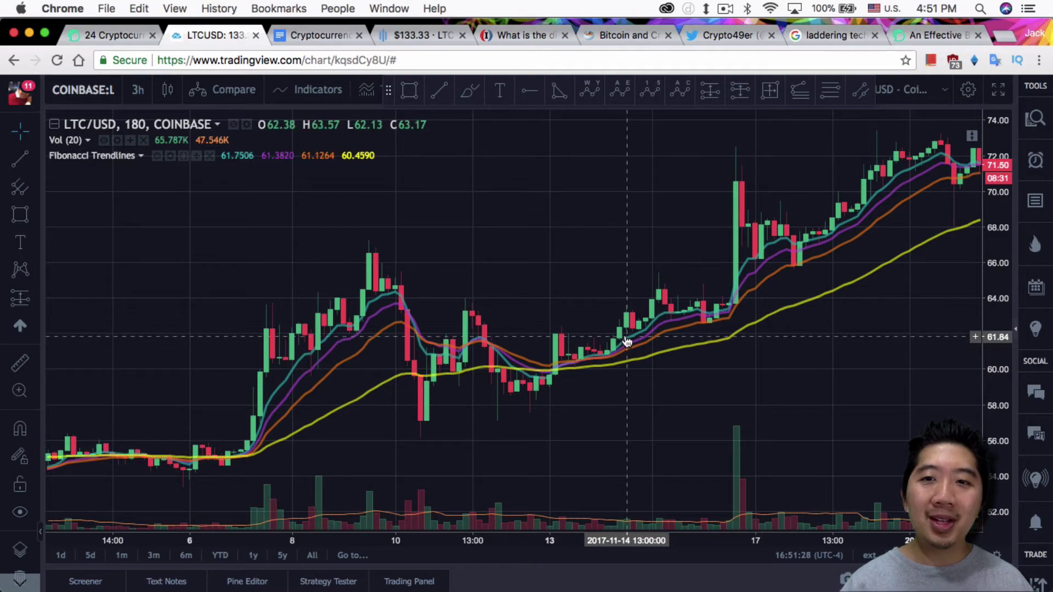
Step: Zoom and pan the LTC/USD chart into early December, where price spikes from about 100 toward 170
{"action": "scroll", "coordinate": [637, 338], "scroll_direction": "up", "scroll_amount": 3}
{"action": "scroll", "coordinate": [636, 335], "scroll_direction": "up", "scroll_amount": 3}
{"action": "scroll", "coordinate": [626, 332], "scroll_direction": "left", "scroll_amount": 5}
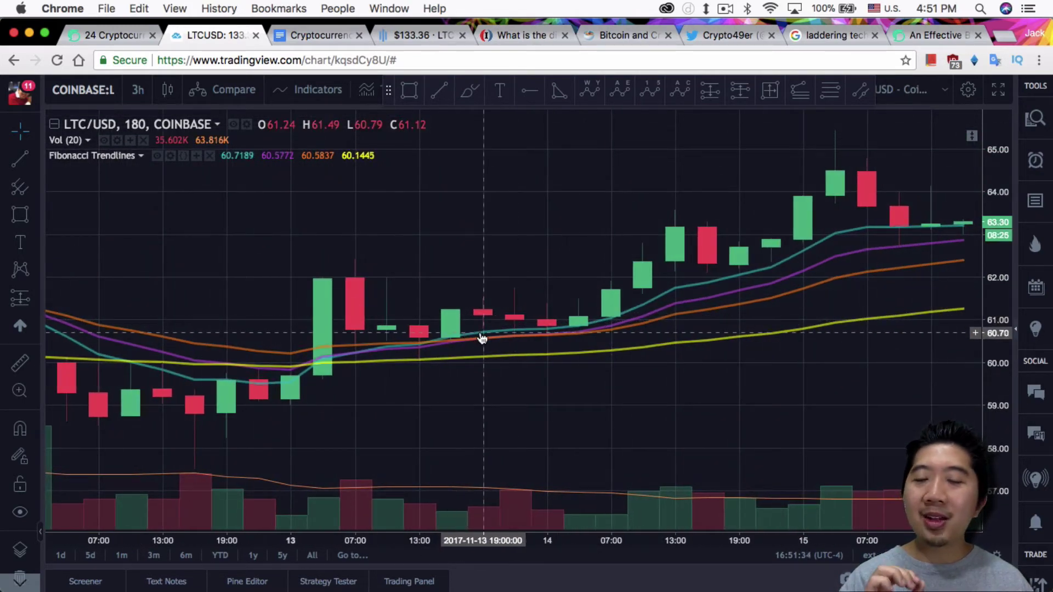
{"action": "scroll", "coordinate": [603, 327], "scroll_direction": "right", "scroll_amount": 3}
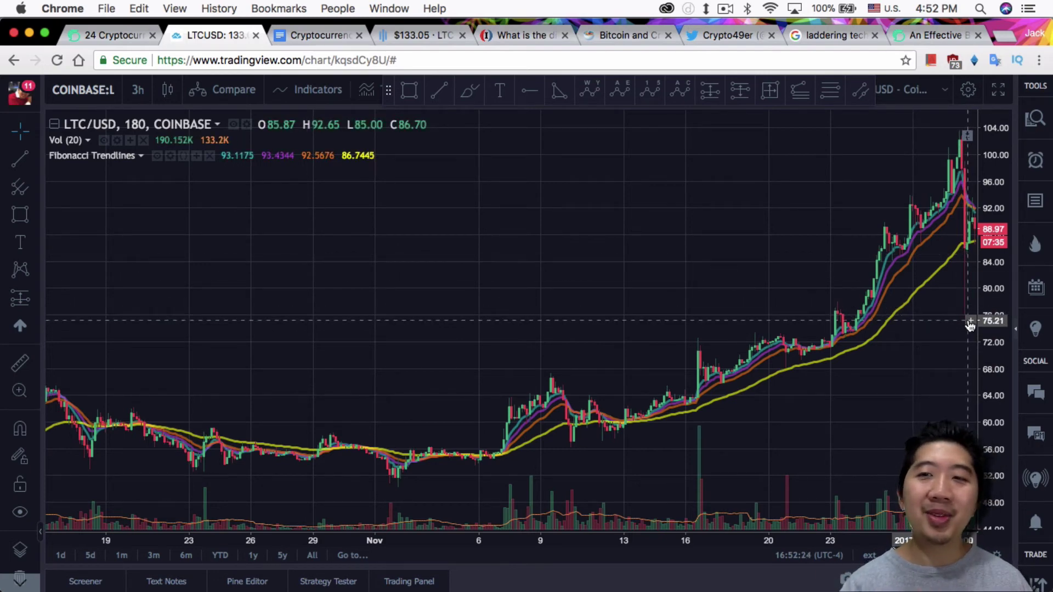
{"action": "scroll", "coordinate": [971, 325], "scroll_direction": "up", "scroll_amount": 5}
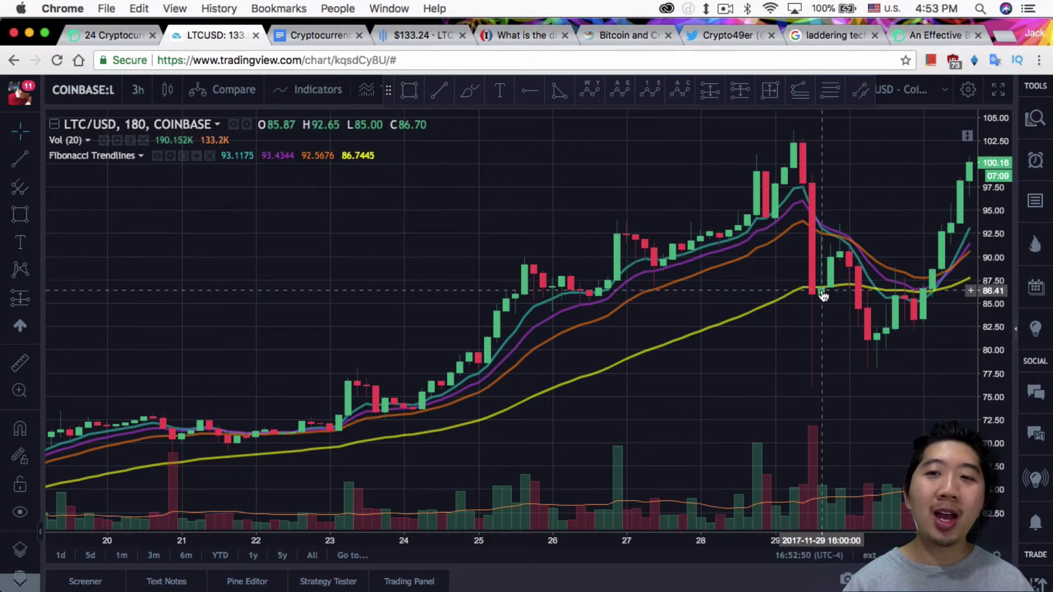
{"action": "scroll", "coordinate": [829, 291], "scroll_direction": "right", "scroll_amount": 5}
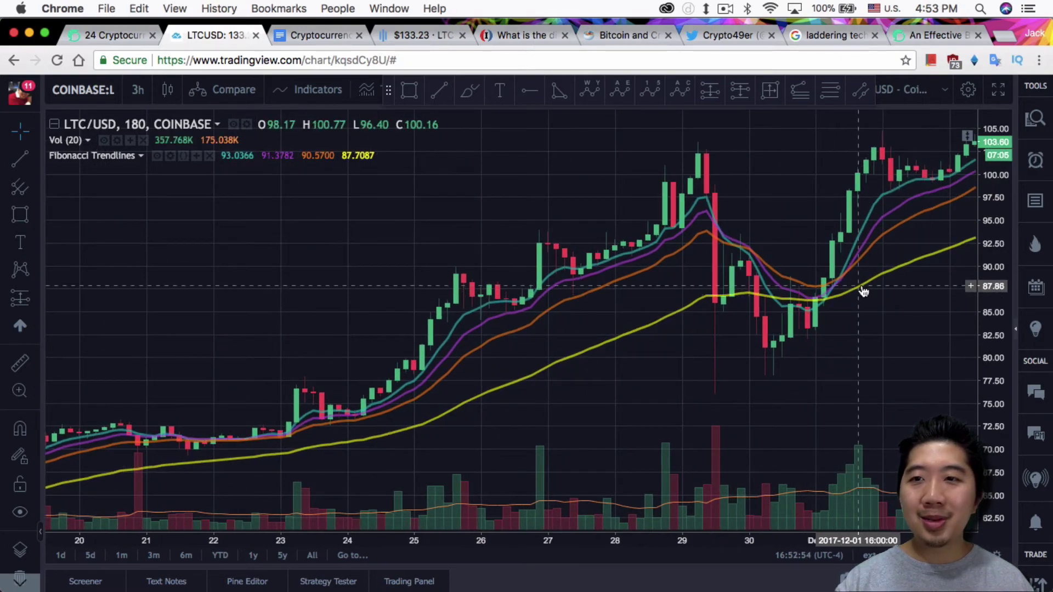
{"action": "scroll", "coordinate": [864, 285], "scroll_direction": "down", "scroll_amount": 2}
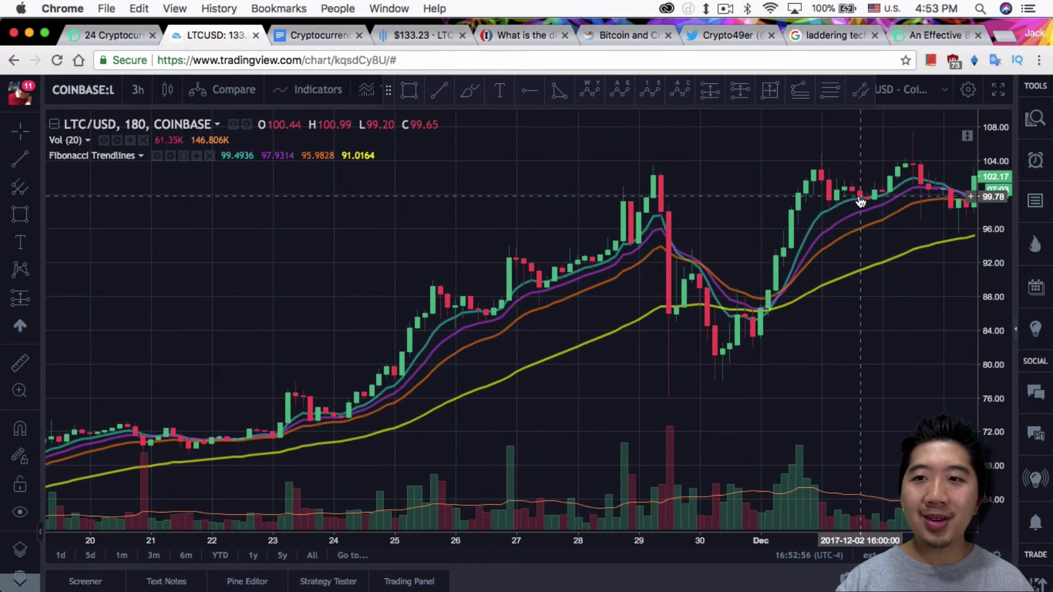
{"action": "scroll", "coordinate": [878, 203], "scroll_direction": "up", "scroll_amount": 4}
{"action": "scroll", "coordinate": [918, 214], "scroll_direction": "down", "scroll_amount": 2}
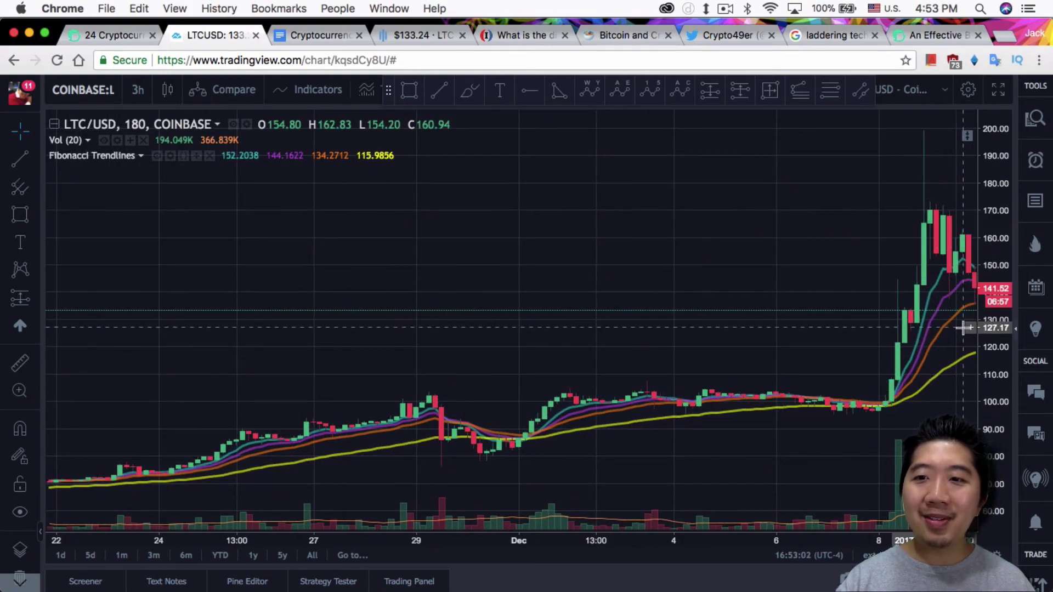
Step: Pan the LTC/USD chart into mid-December and zoom out to show the surge to about 375
{"action": "left_click_drag", "start_coordinate": [940, 347], "coordinate": [898, 355]}
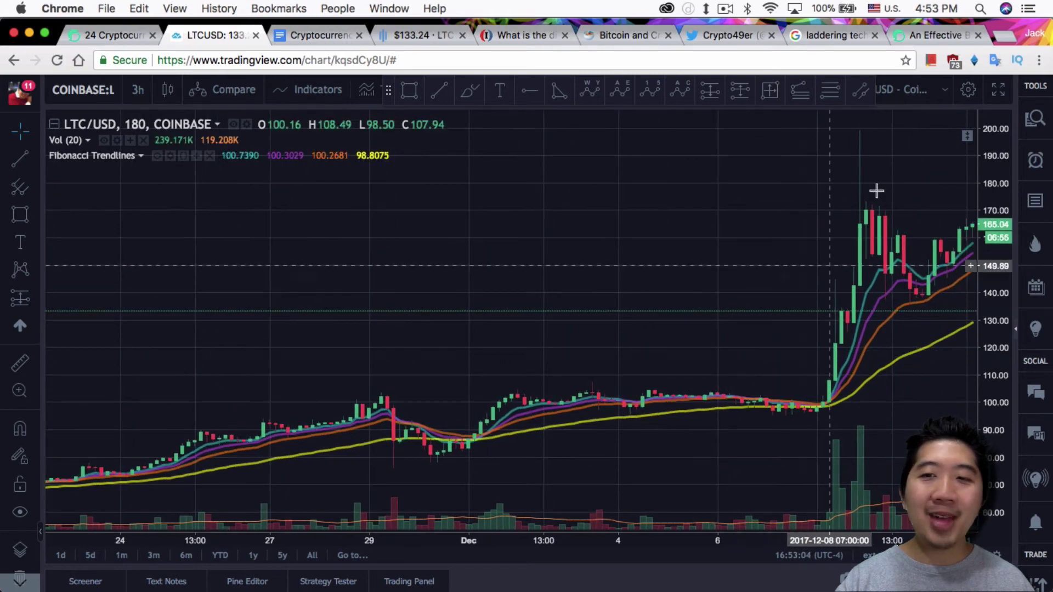
{"action": "scroll", "coordinate": [927, 280], "scroll_direction": "right", "scroll_amount": 3}
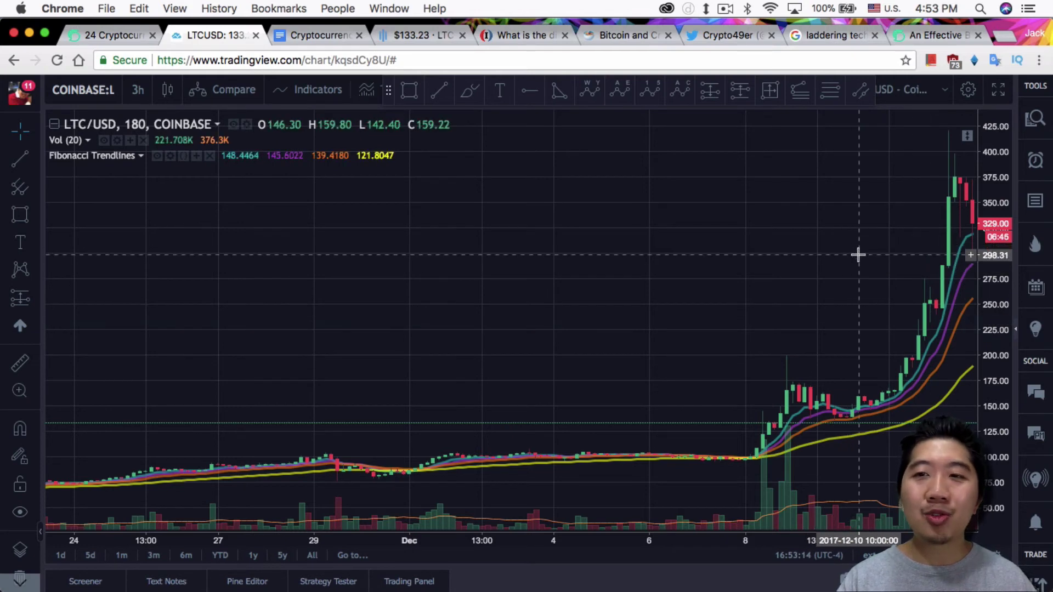
{"action": "scroll", "coordinate": [859, 254], "scroll_direction": "right", "scroll_amount": 3}
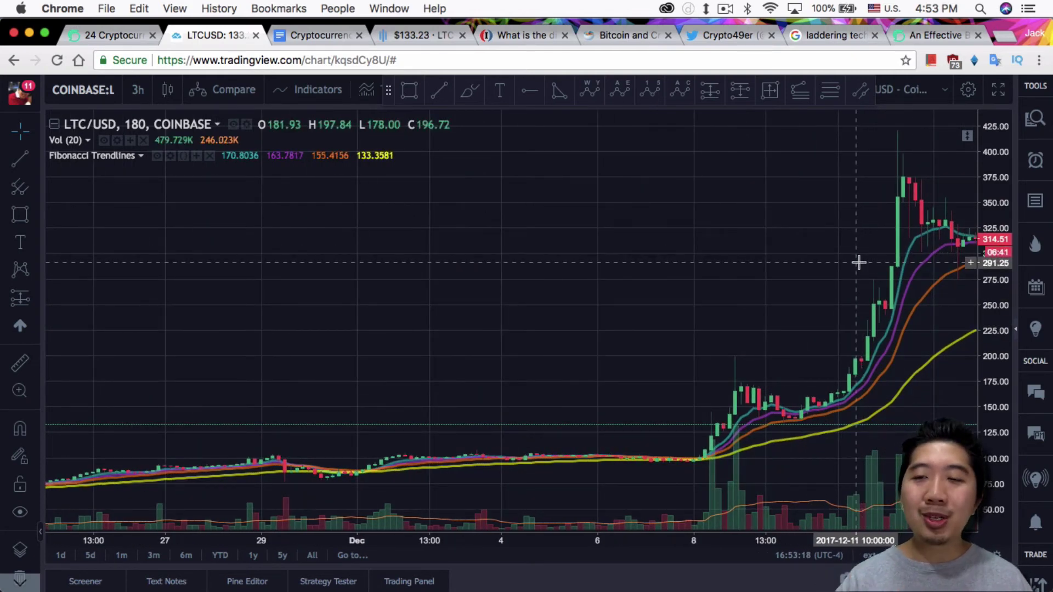
{"action": "scroll", "coordinate": [873, 280], "scroll_direction": "right", "scroll_amount": 3}
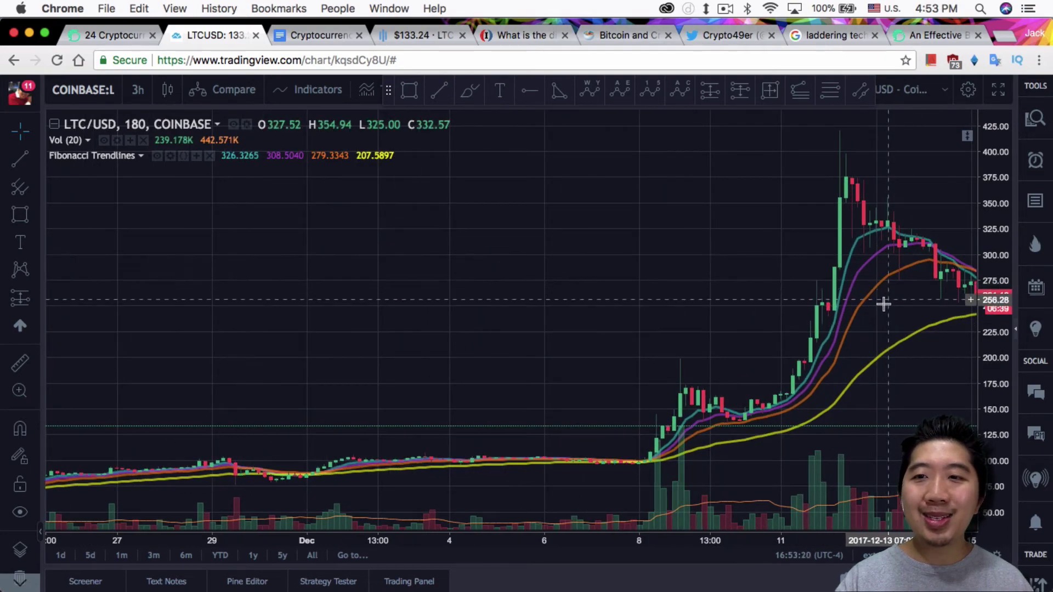
{"action": "scroll", "coordinate": [883, 304], "scroll_direction": "right", "scroll_amount": 6}
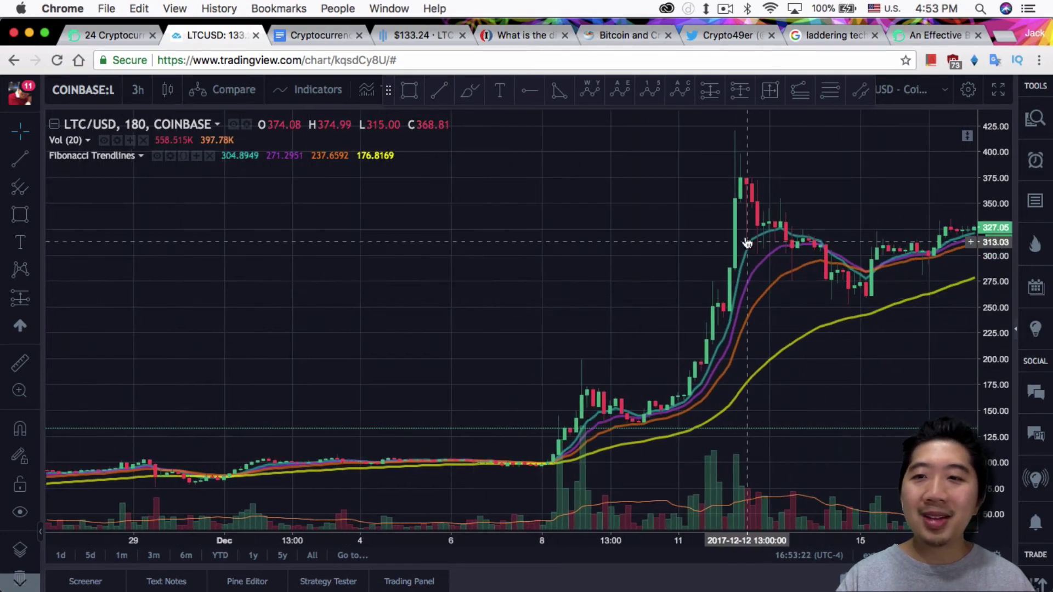
{"action": "scroll", "coordinate": [872, 247], "scroll_direction": "right", "scroll_amount": 10}
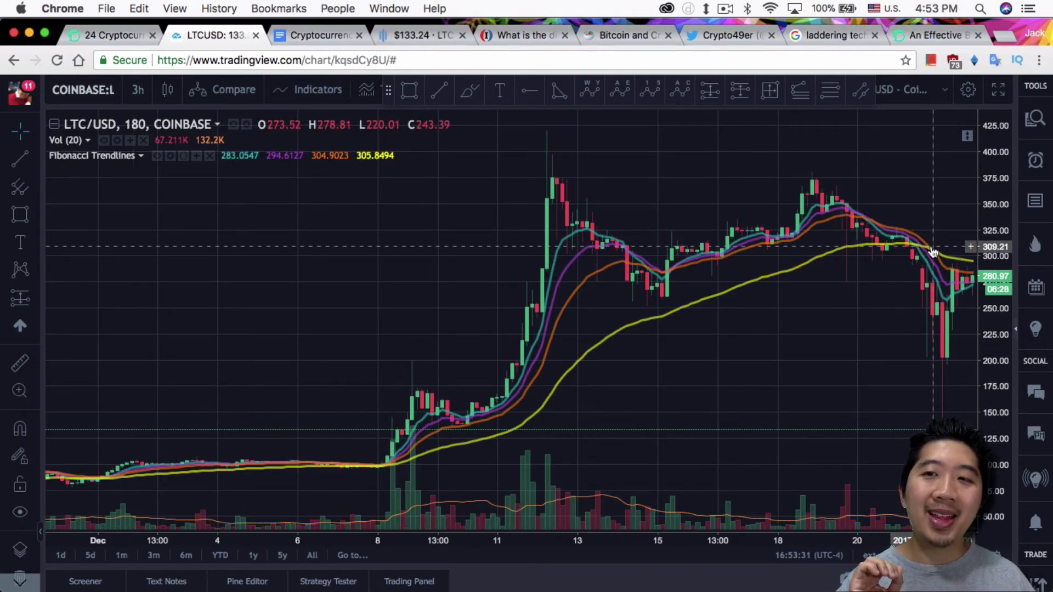
{"action": "scroll", "coordinate": [357, 384], "scroll_direction": "down", "scroll_amount": 5}
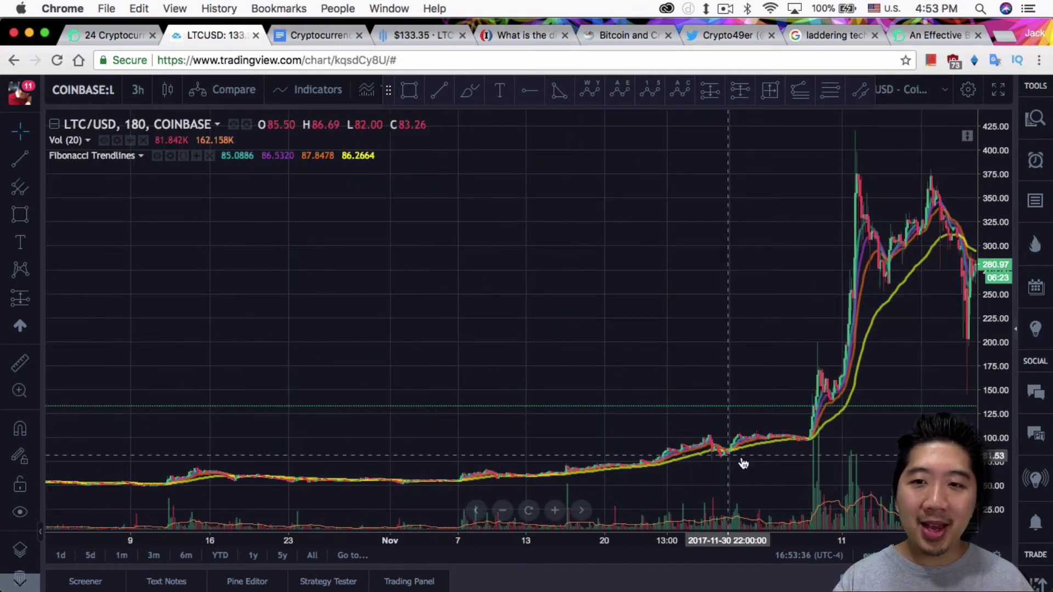
Step: Place an early-December long position (target 214.78, stop 28.96), then bring up the Chart Reading notes
{"action": "left_click", "coordinate": [733, 451]}
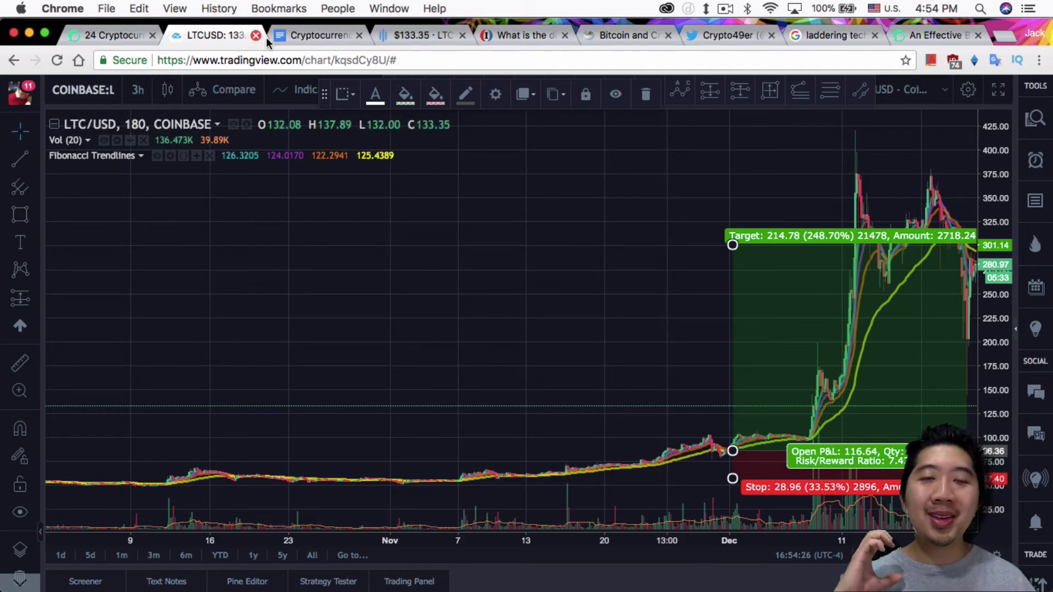
{"action": "left_click", "coordinate": [294, 36]}
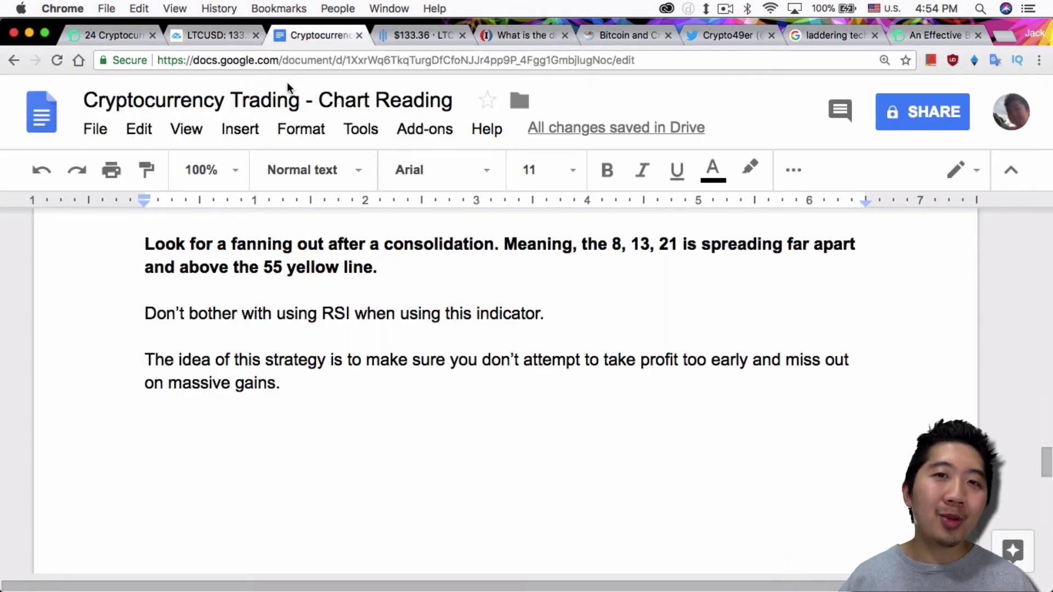
Step: Go back from the notes to the LTC/USD chart with its 7.42 risk/reward long position
{"action": "left_click", "coordinate": [199, 35]}
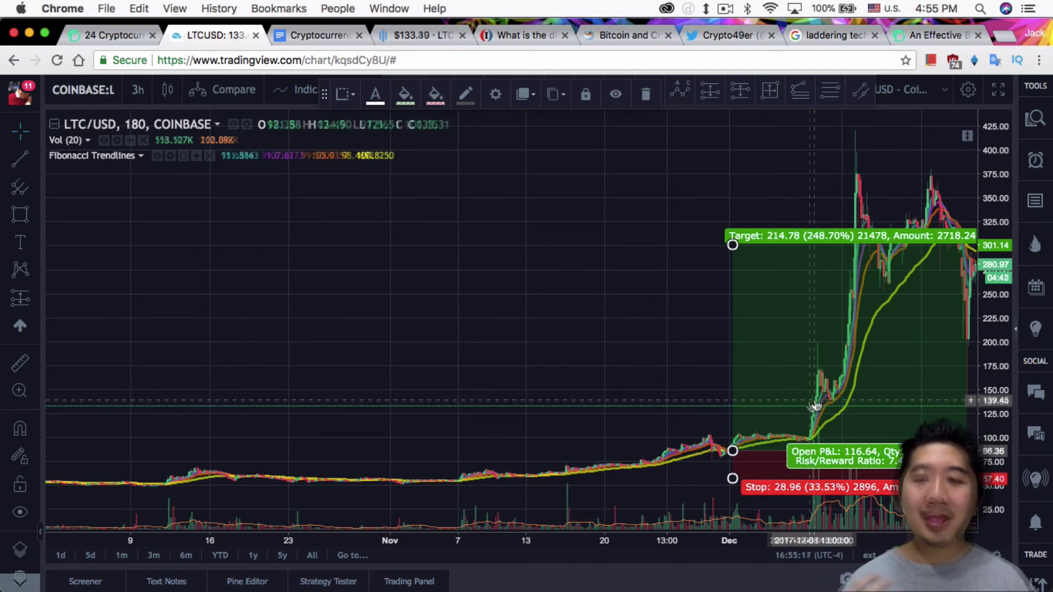
Step: Show the Steemit post with the Lesson 12 Swing Trading Advanced 55 EMA video
{"action": "left_click", "coordinate": [113, 36]}
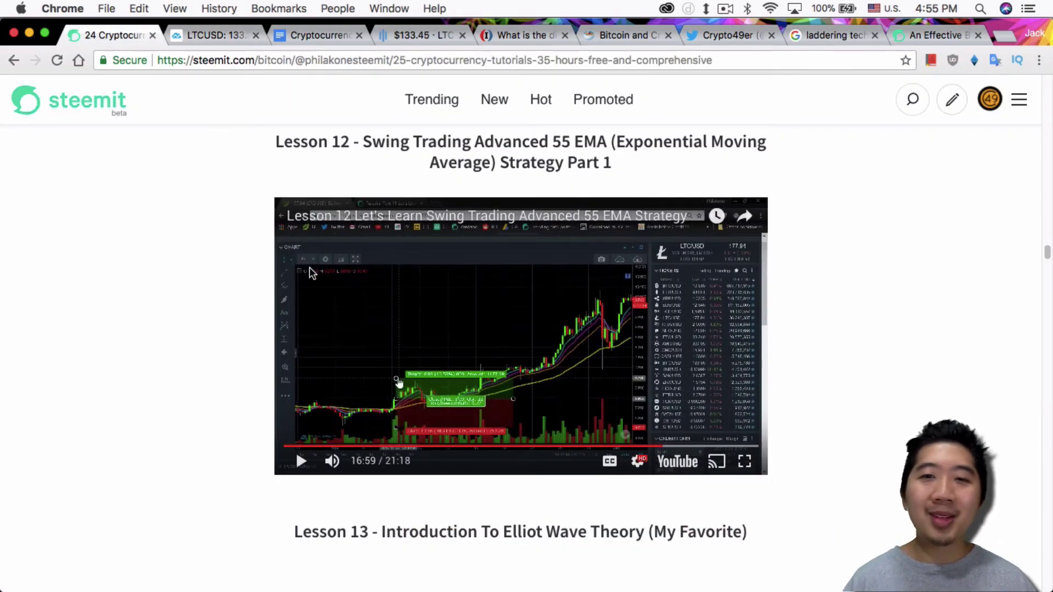
Step: Return to the LTC/USD chart and pan it through December into late January 2018
{"action": "left_click", "coordinate": [199, 38]}
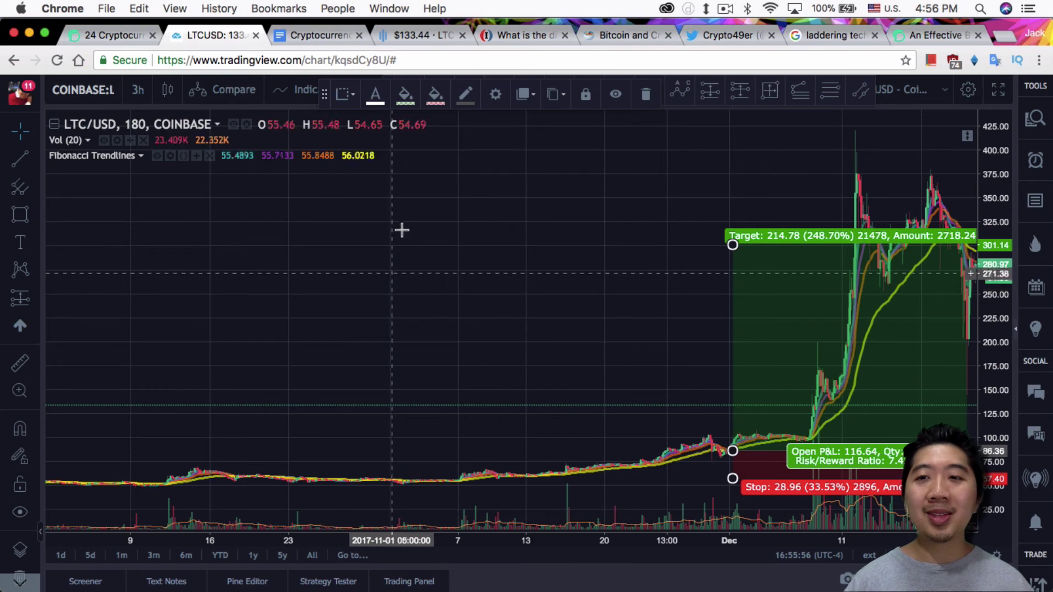
{"action": "left_click_drag", "start_coordinate": [884, 294], "coordinate": [667, 269]}
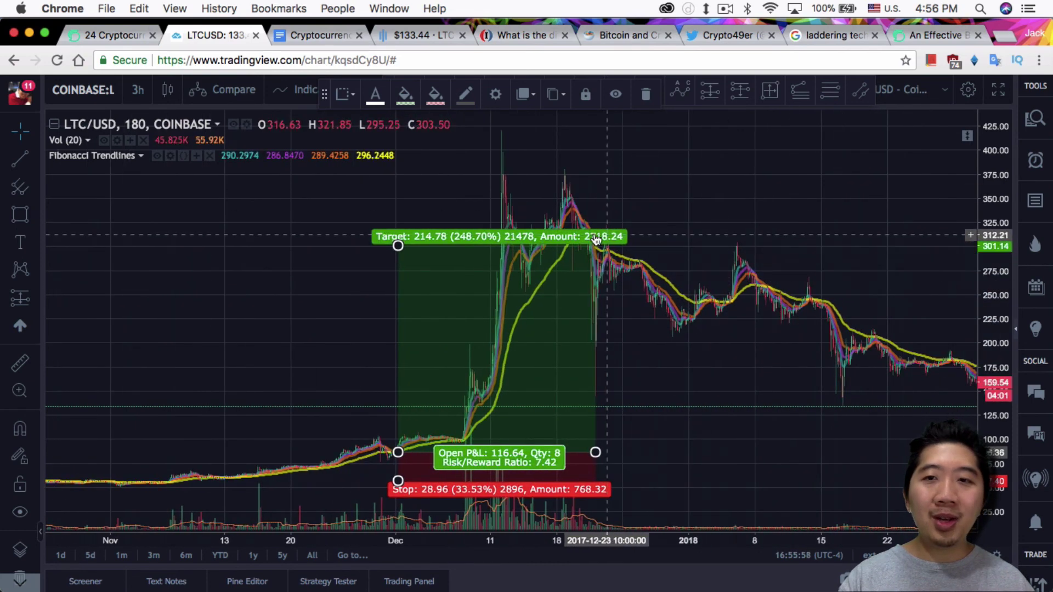